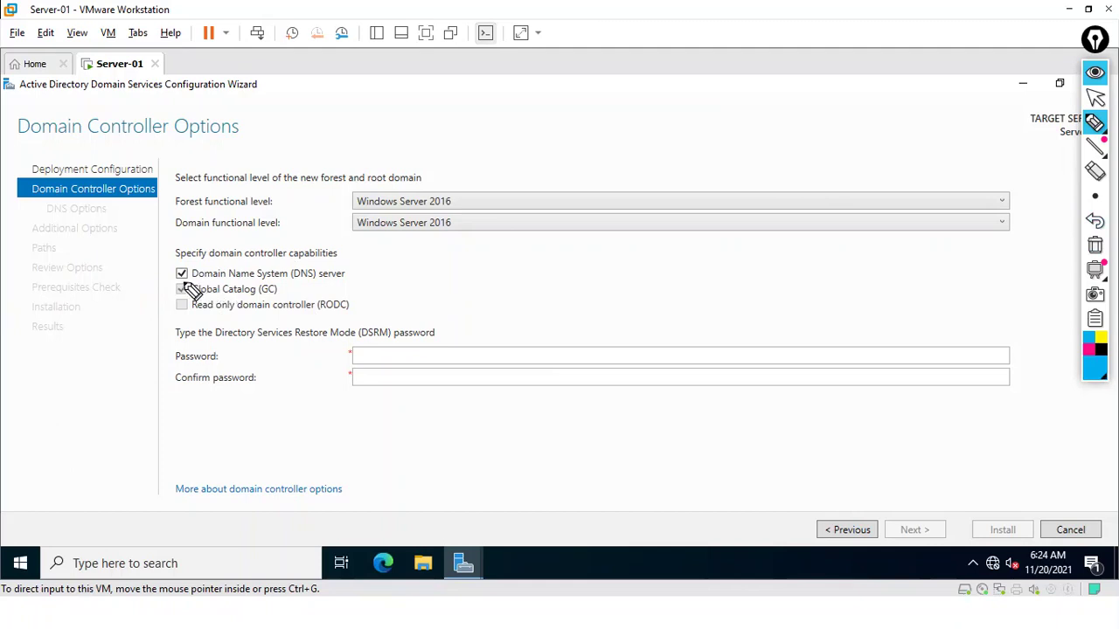
Mark the Global Catalog (GC) checkbox and underline its label with the pen, and erase the markings
click(181, 289)
drag(204, 299, 241, 298)
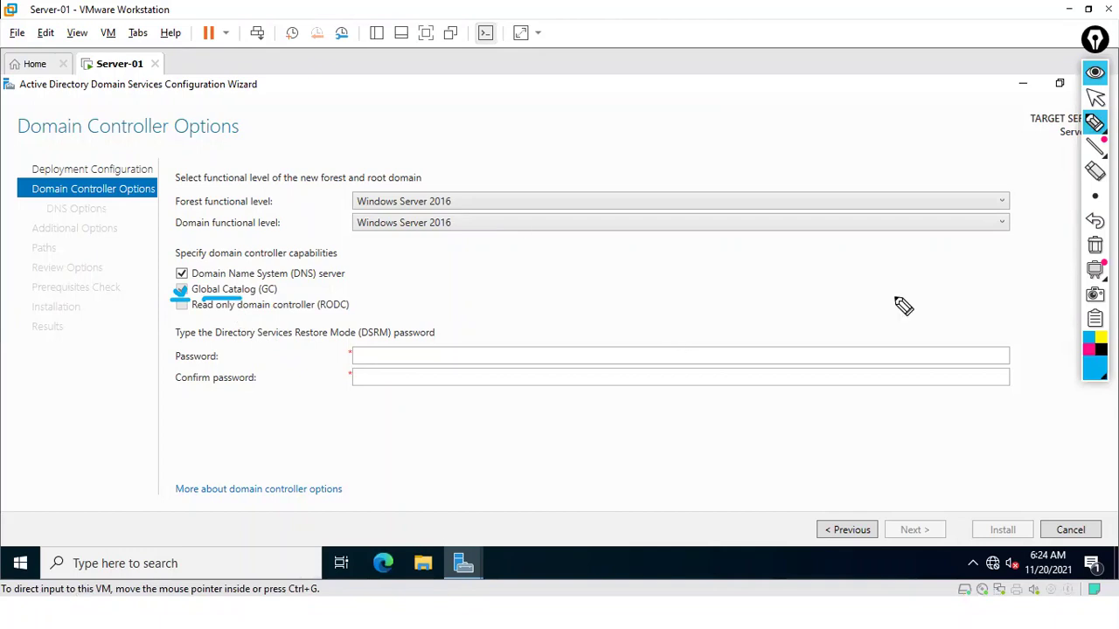
click(1095, 245)
Underline DSRM in the restore mode password heading, sketch an arrow above the functional level options, and erase the drawings
click(1096, 146)
click(1095, 123)
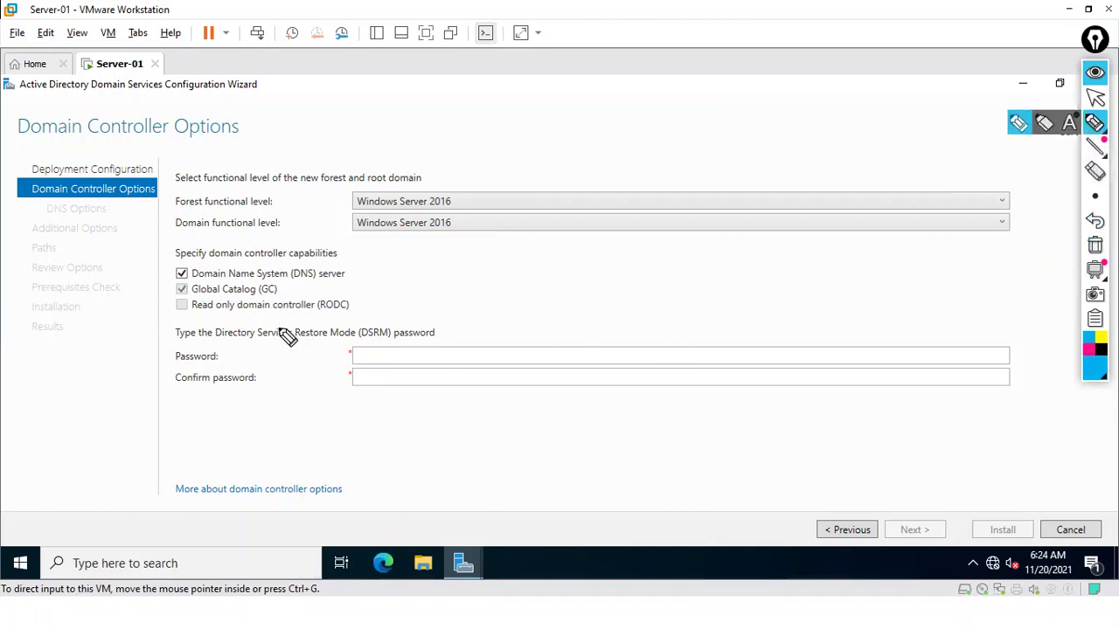
drag(360, 342, 388, 342)
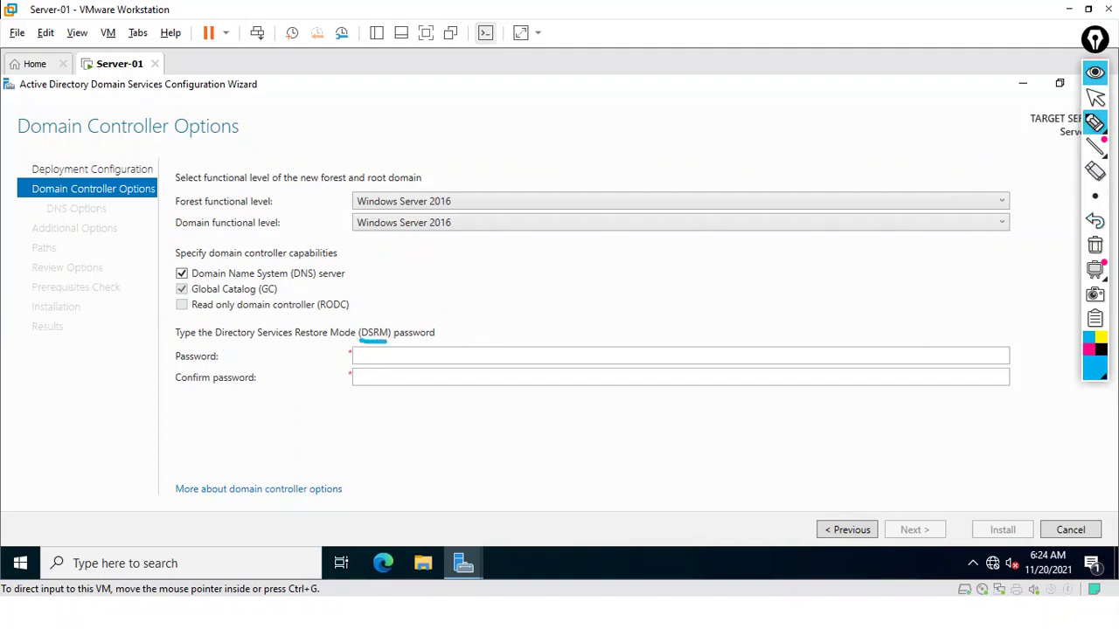
click(1095, 248)
mouse_move(444, 133)
mouse_down()
mouse_move(446, 159)
mouse_move(464, 140)
mouse_move(463, 112)
mouse_move(495, 114)
mouse_move(514, 175)
mouse_up()
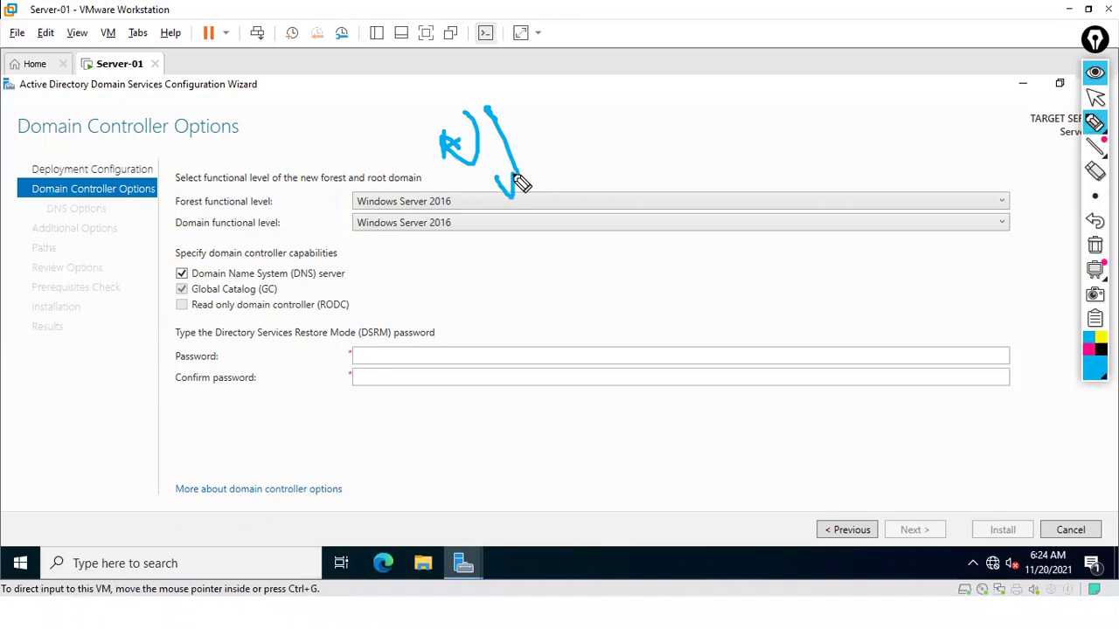
click(1095, 249)
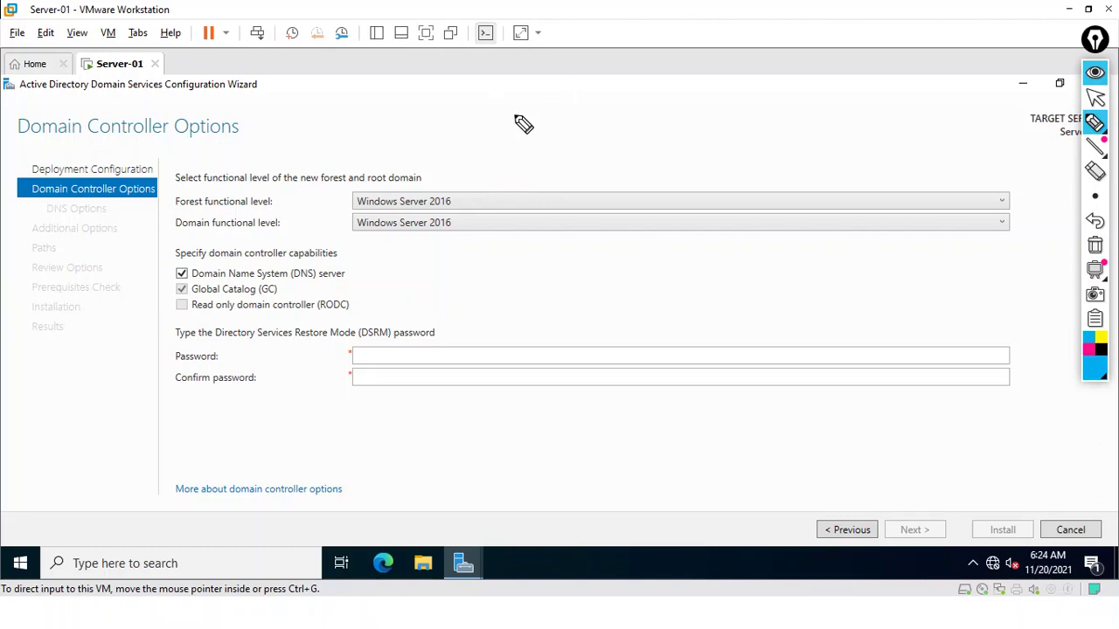
Handwrite User1, User2 and User3 above the functional level fields, bracket the list and cross it out
drag(516, 112, 593, 72)
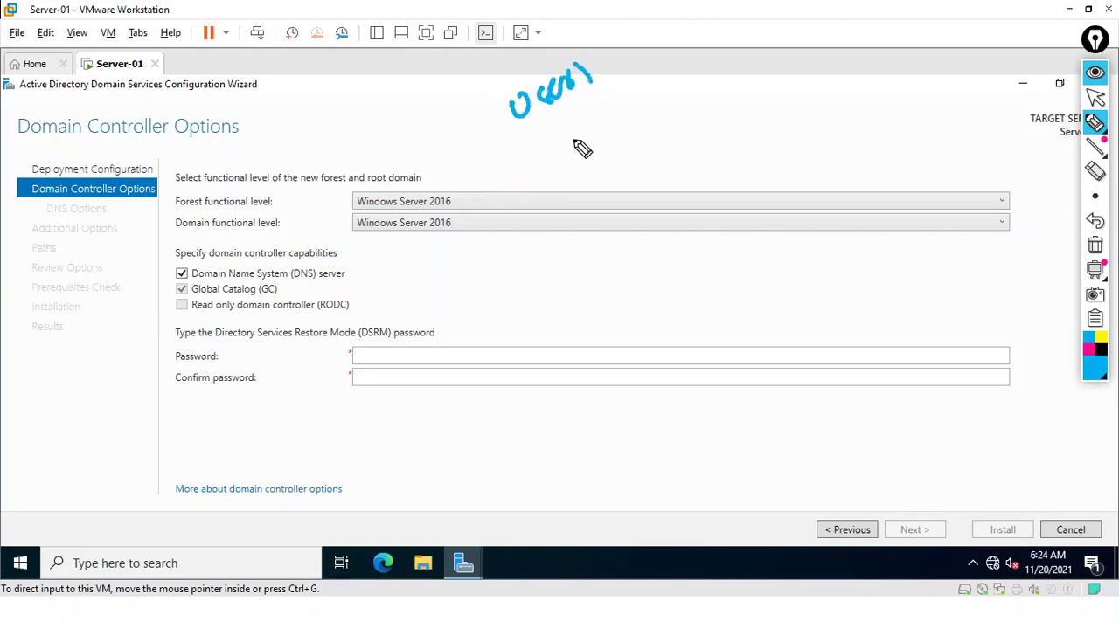
mouse_move(539, 144)
mouse_down()
mouse_move(585, 147)
mouse_move(625, 113)
mouse_up()
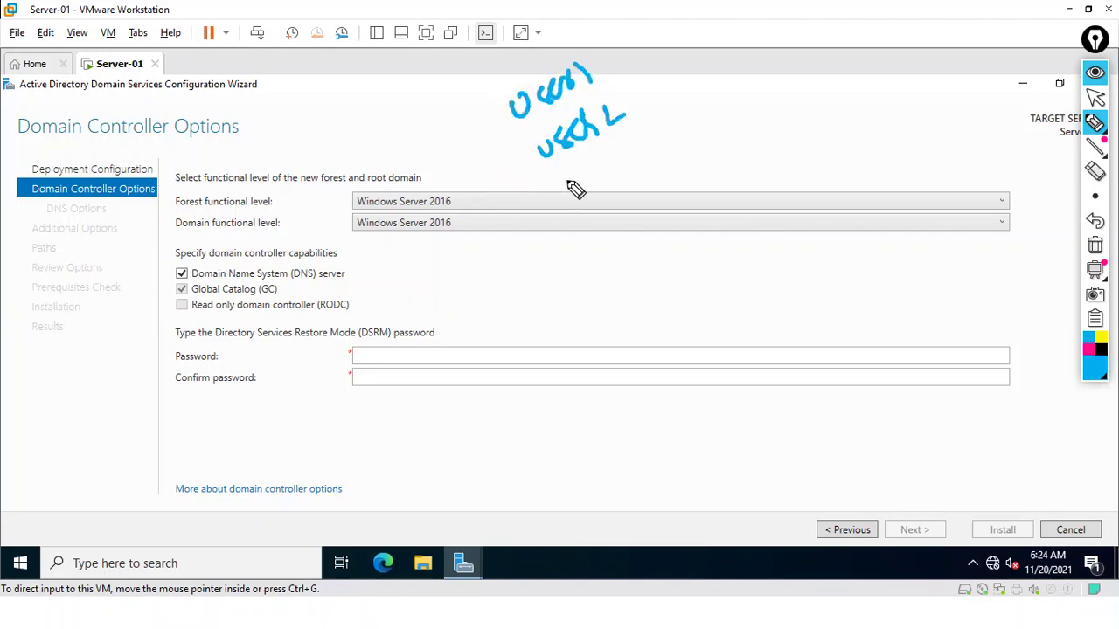
mouse_move(570, 185)
mouse_down()
mouse_move(607, 189)
mouse_move(650, 167)
mouse_up()
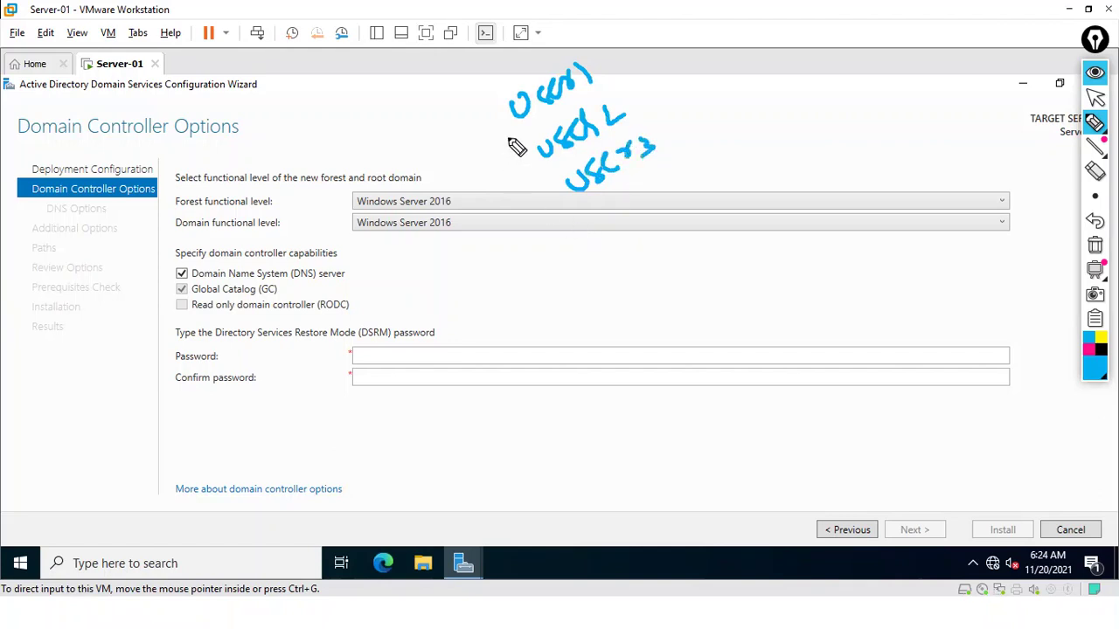
mouse_move(516, 104)
mouse_down()
mouse_move(505, 132)
mouse_move(555, 197)
mouse_up()
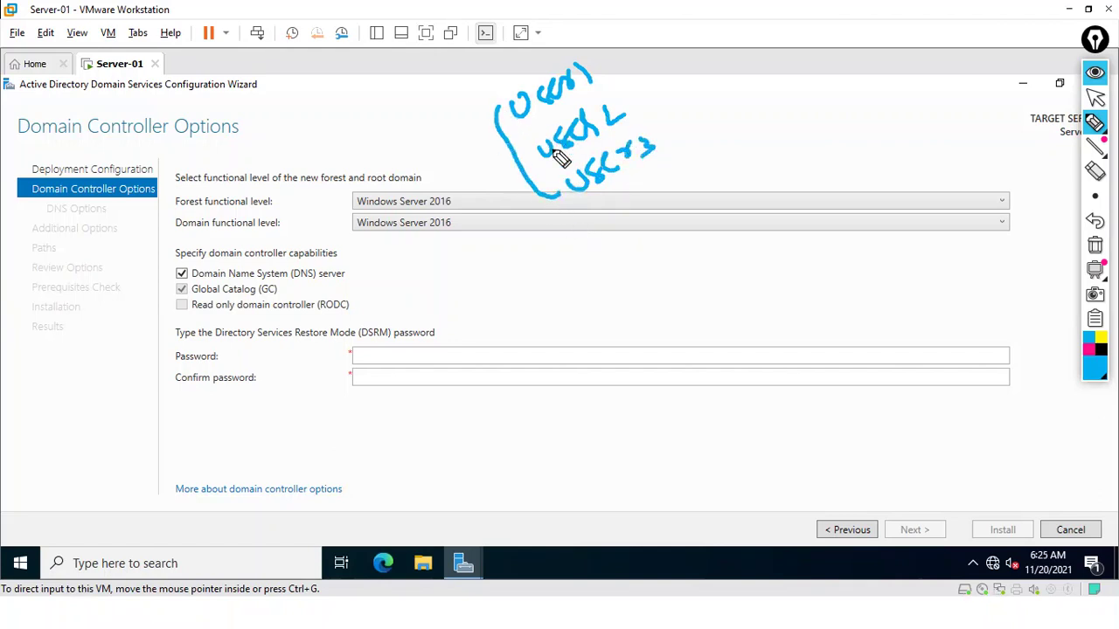
drag(595, 61, 576, 197)
drag(533, 103, 664, 153)
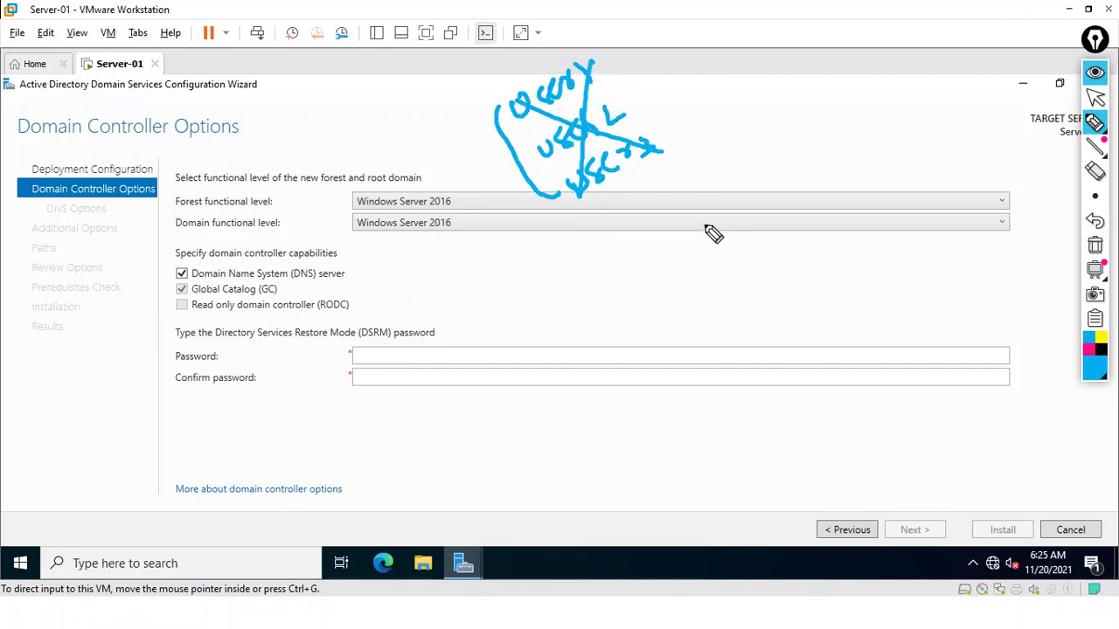
Draw arrows around the crossed-out list, and handwrite a second circled user list with an arrow leading back to the first
drag(466, 149, 497, 132)
mouse_move(481, 63)
mouse_down()
mouse_move(506, 79)
mouse_move(498, 70)
mouse_up()
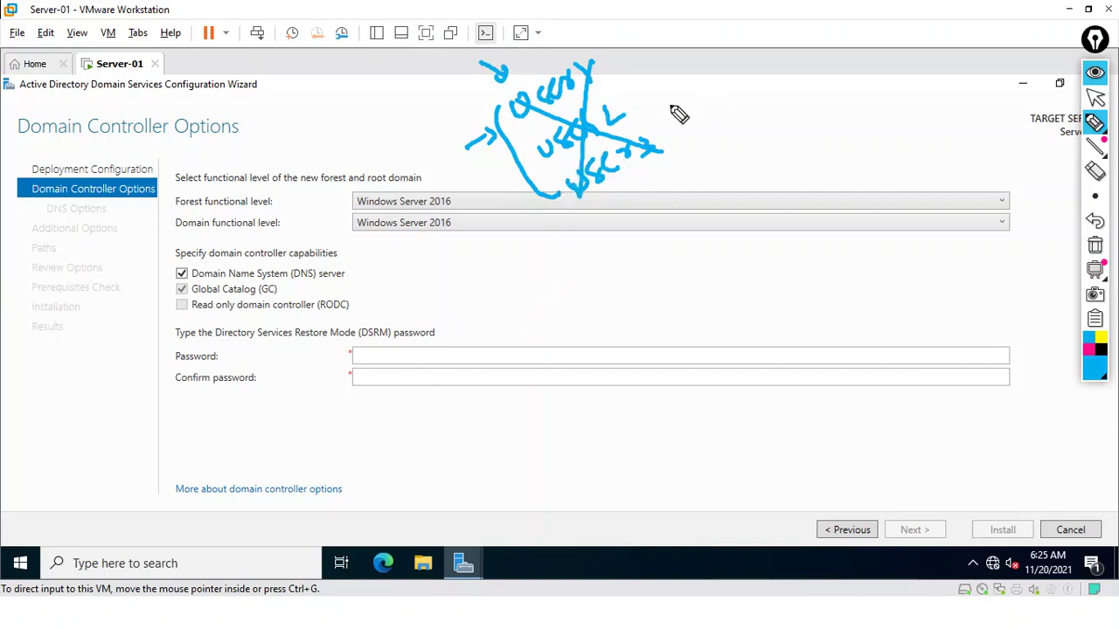
mouse_move(645, 117)
mouse_down()
mouse_move(715, 77)
mouse_move(722, 87)
mouse_move(761, 45)
mouse_move(746, 127)
mouse_move(777, 102)
mouse_move(811, 122)
mouse_up()
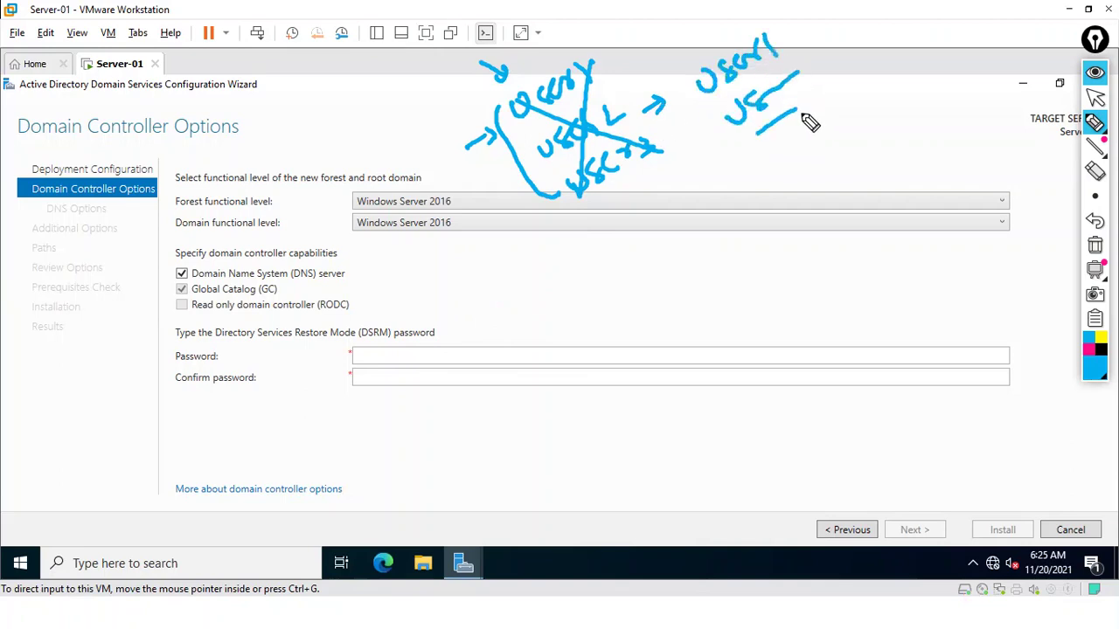
drag(600, 67, 596, 187)
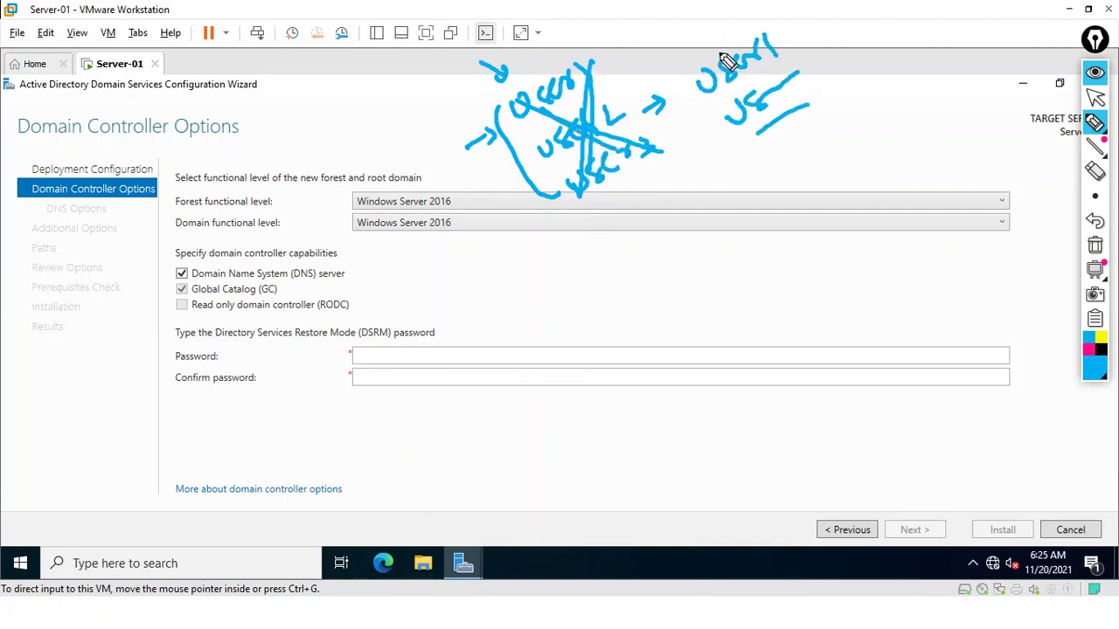
mouse_move(724, 58)
mouse_down()
mouse_move(622, 84)
mouse_move(636, 88)
mouse_up()
mouse_move(726, 45)
mouse_down()
mouse_move(770, 143)
mouse_move(727, 40)
mouse_up()
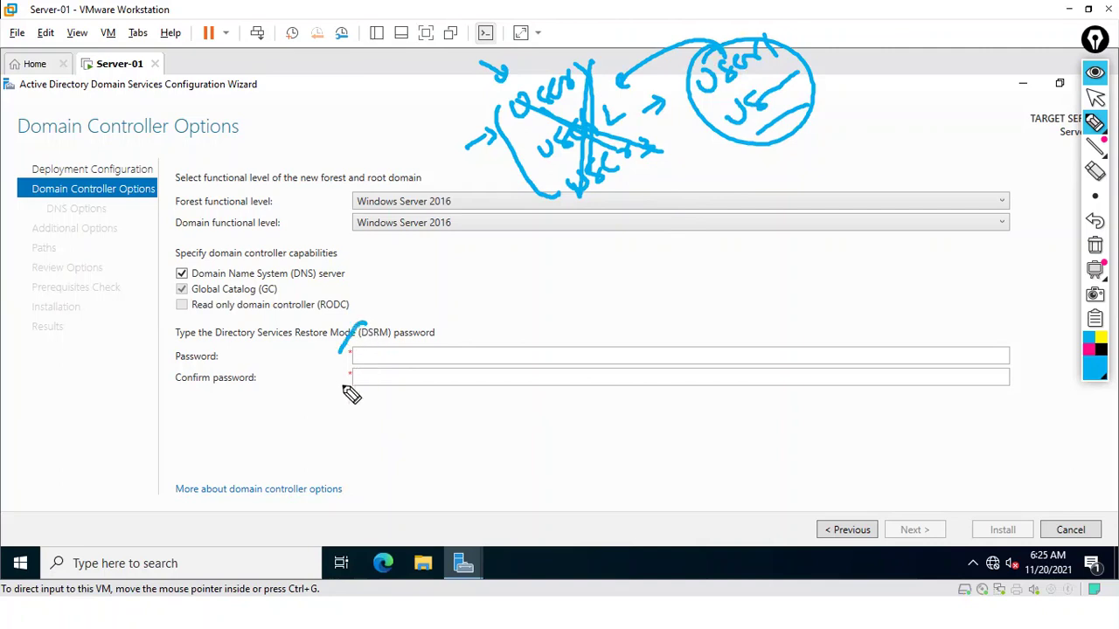
Circle the DSRM password fields, erase all the annotations and return to the normal pointer
drag(349, 394, 326, 385)
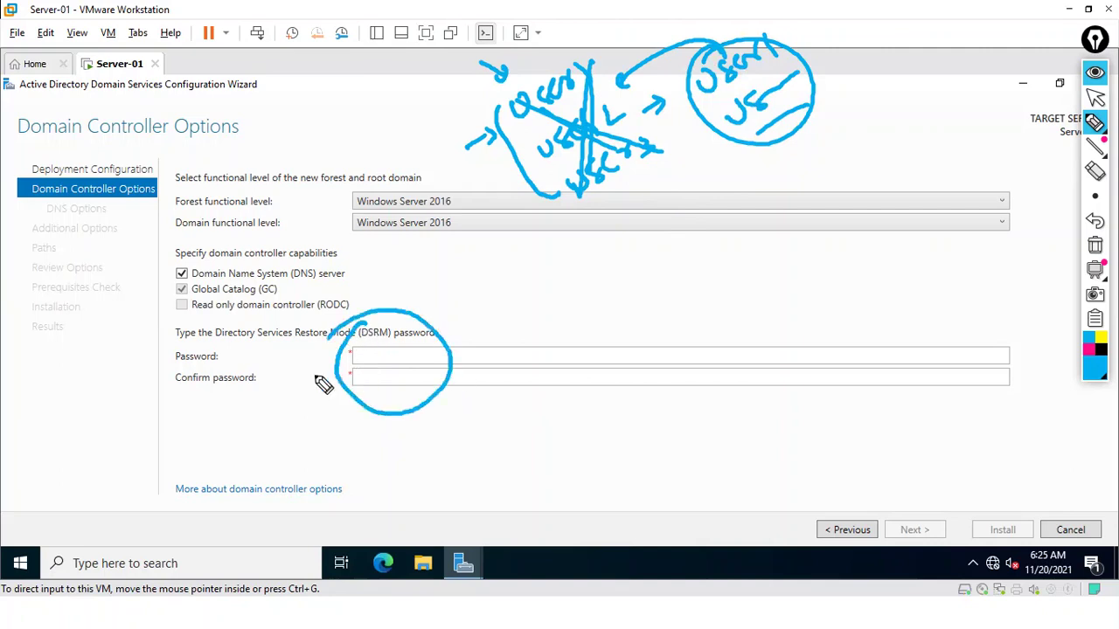
click(1094, 245)
click(1096, 98)
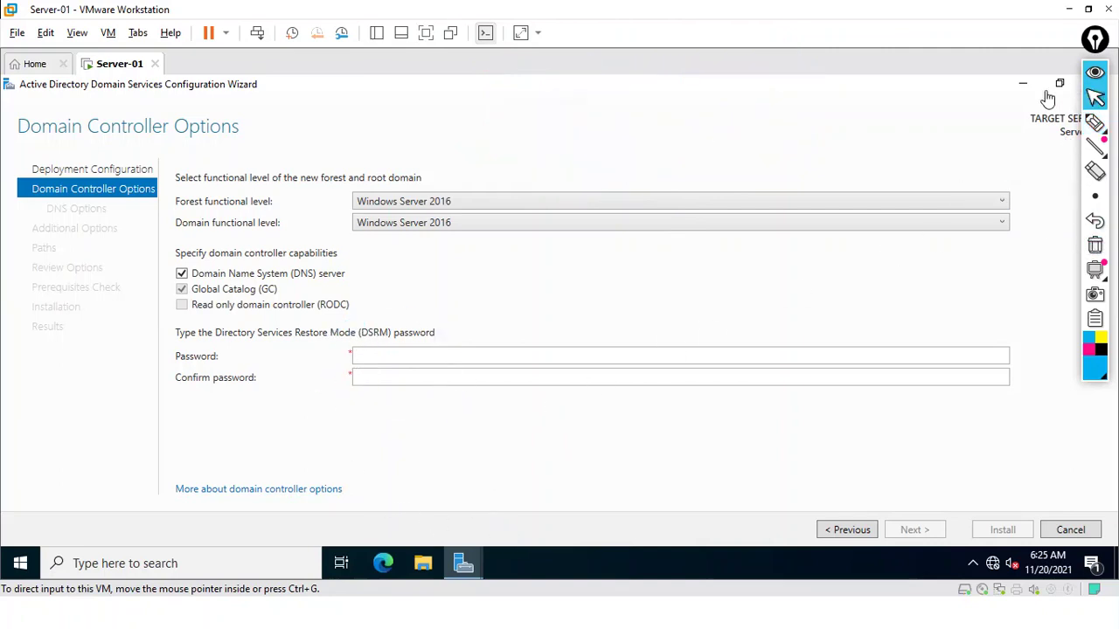
Enter the Directory Services Restore Mode (DSRM) password and repeat it in the confirmation field
click(416, 359)
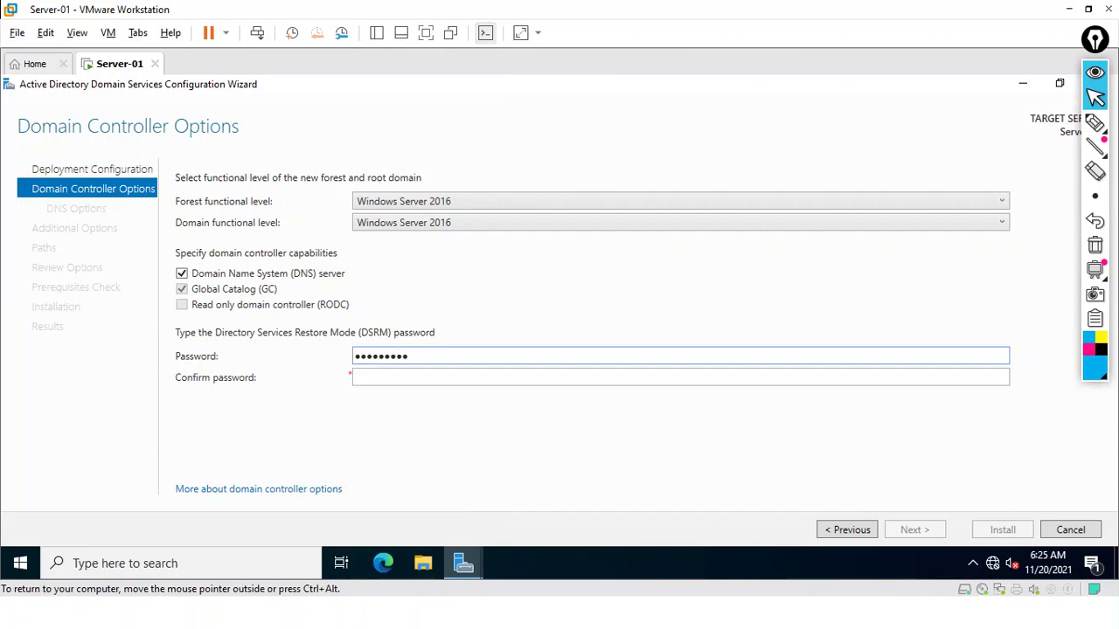
key(Tab)
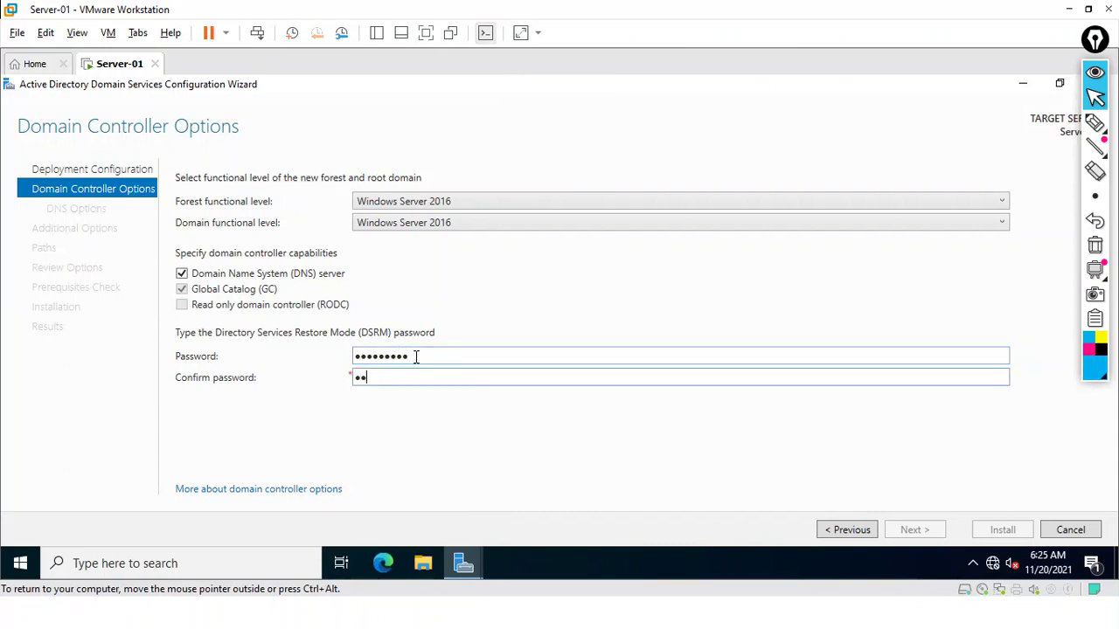
text(•••••••••)
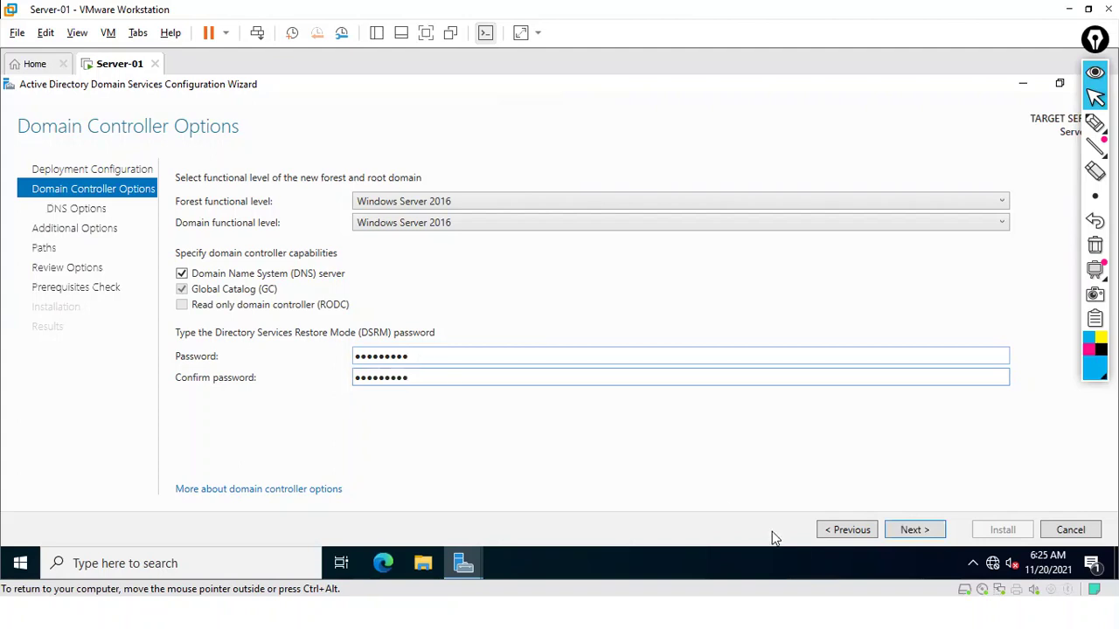
Proceed to the Paths page, leaving DNS delegation off and keeping MS as the NetBIOS domain name
click(916, 534)
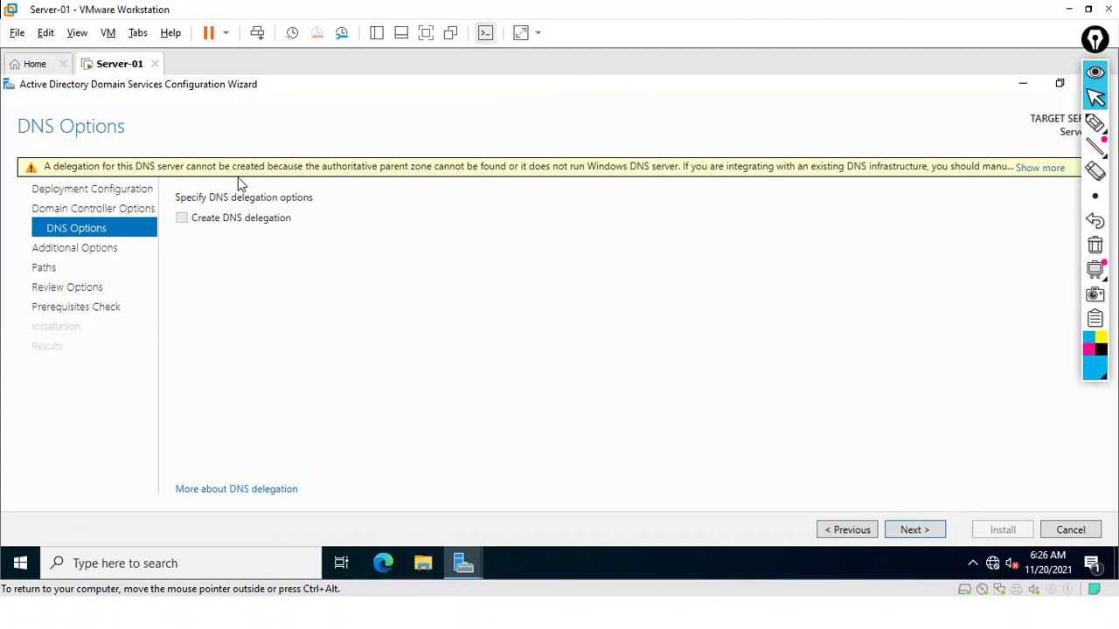
click(913, 531)
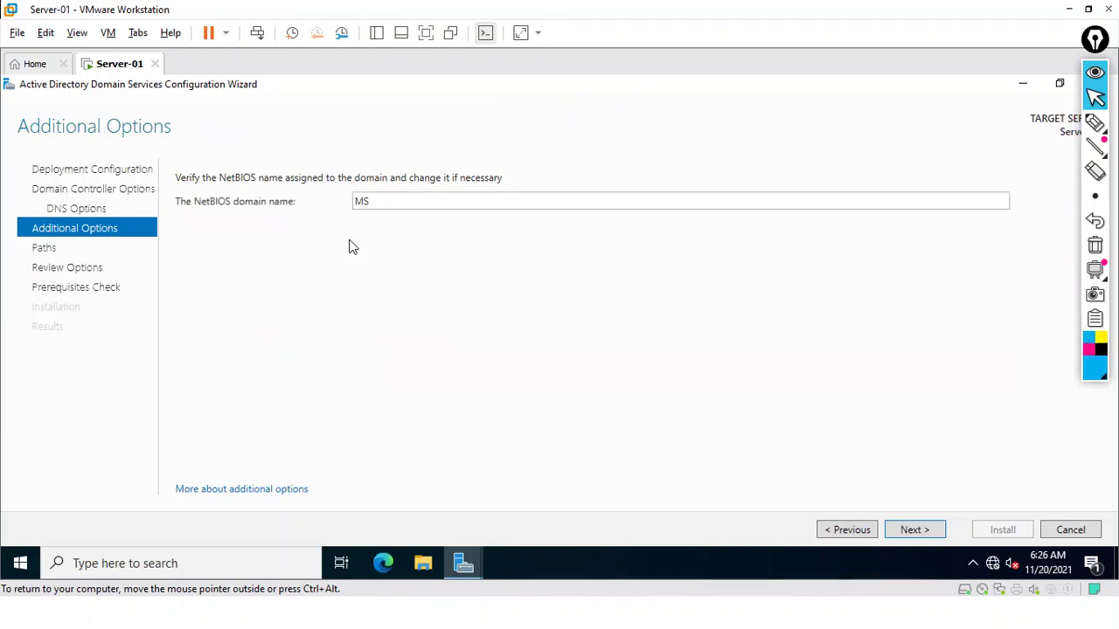
click(913, 529)
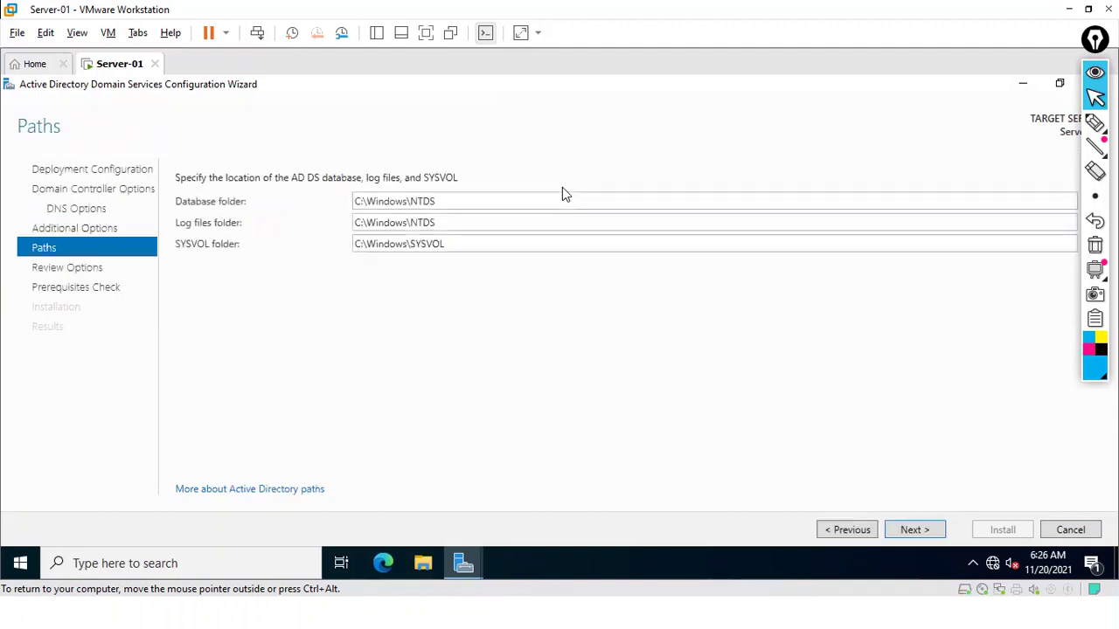
Mark the Database folder and Log files folder labels with the pen and underline their NTDS locations
mouse_move(1095, 146)
click(1095, 123)
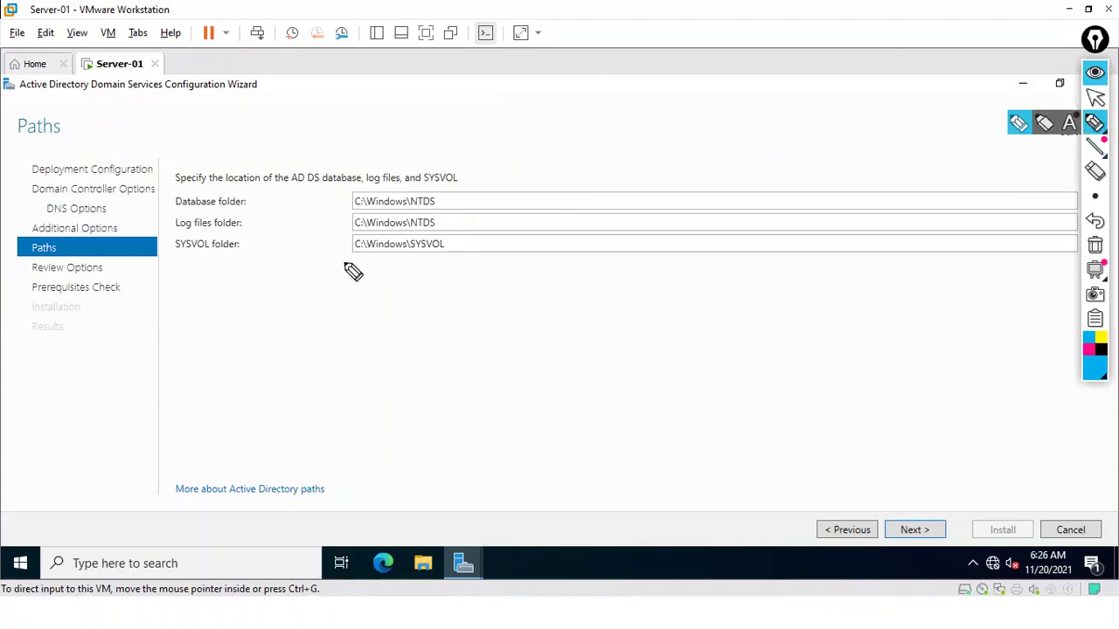
drag(152, 196, 177, 187)
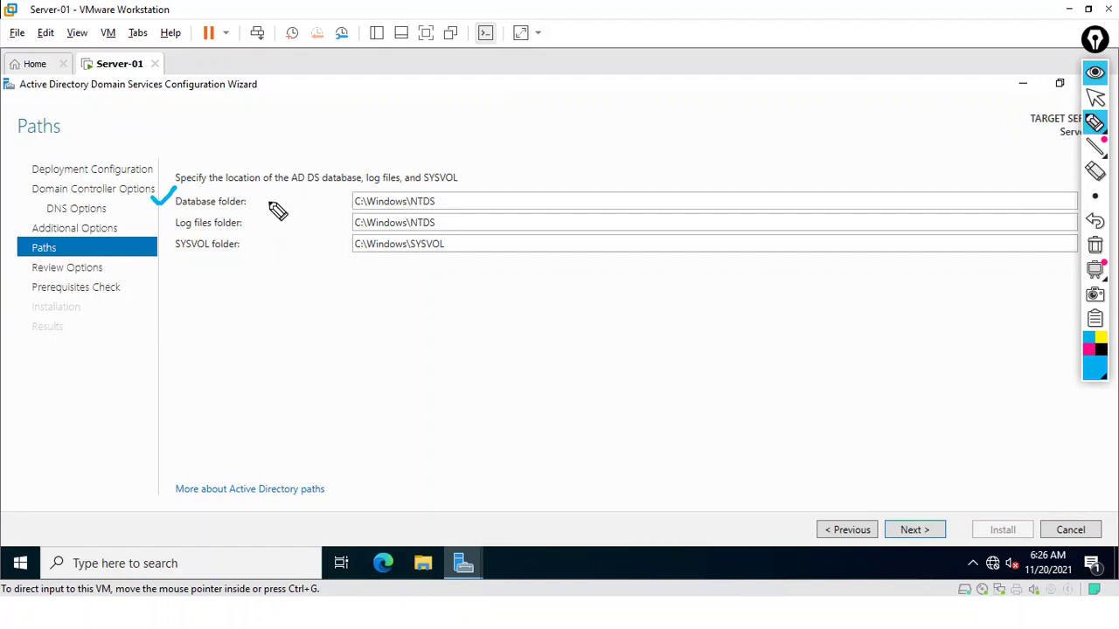
drag(267, 202, 427, 209)
drag(177, 232, 208, 232)
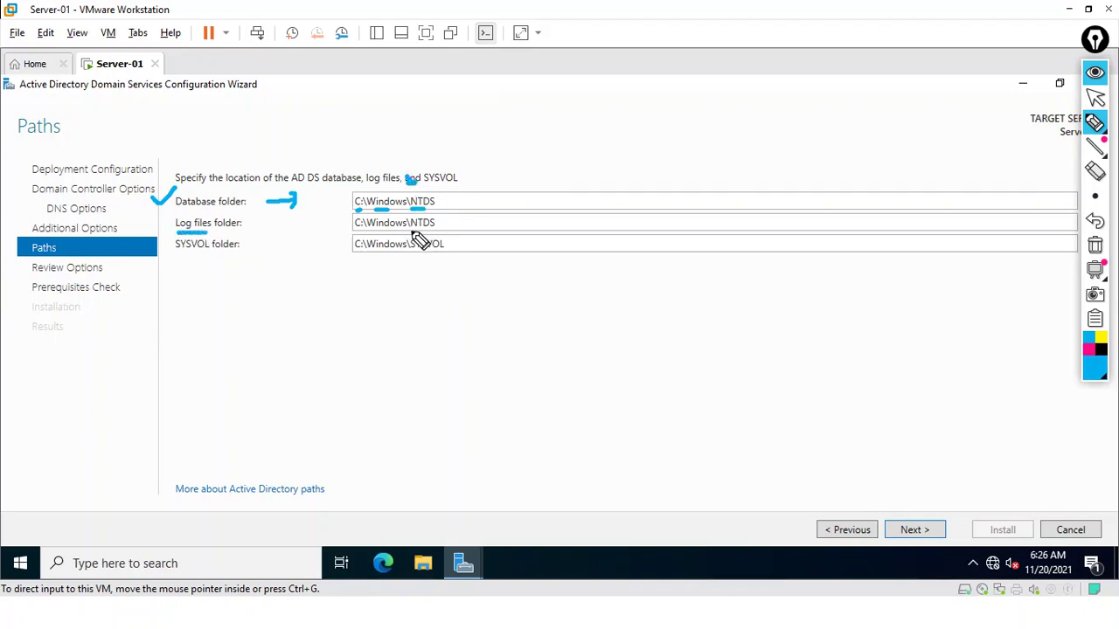
drag(409, 231, 424, 230)
Underline the SYSVOL folder label, mark its path with the pen, and erase all annotations to return to the normal pointer
drag(175, 255, 225, 257)
drag(285, 238, 334, 250)
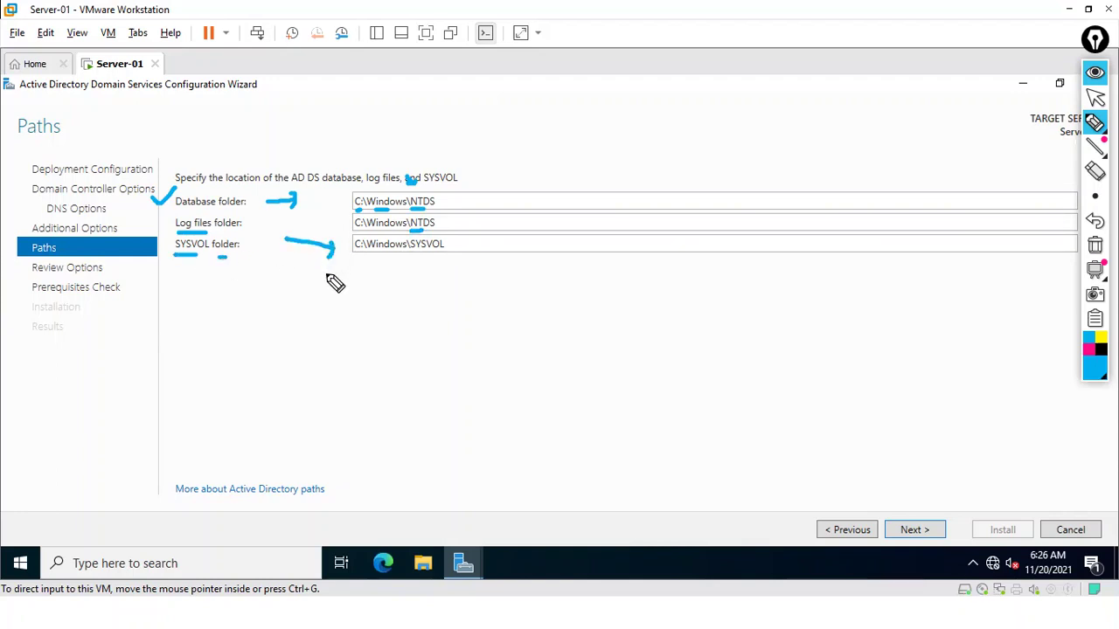
mouse_move(356, 238)
mouse_down()
mouse_move(448, 211)
mouse_move(354, 234)
mouse_up()
click(1094, 248)
click(1096, 98)
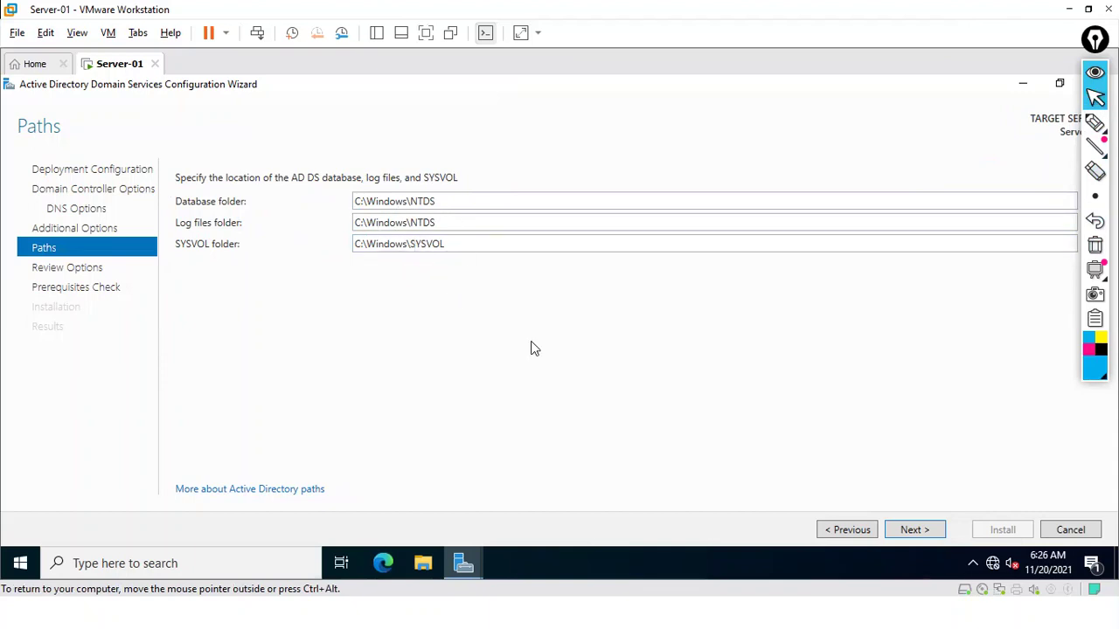
Keep the default database, log files and SYSVOL folders and continue to Review Options
click(912, 533)
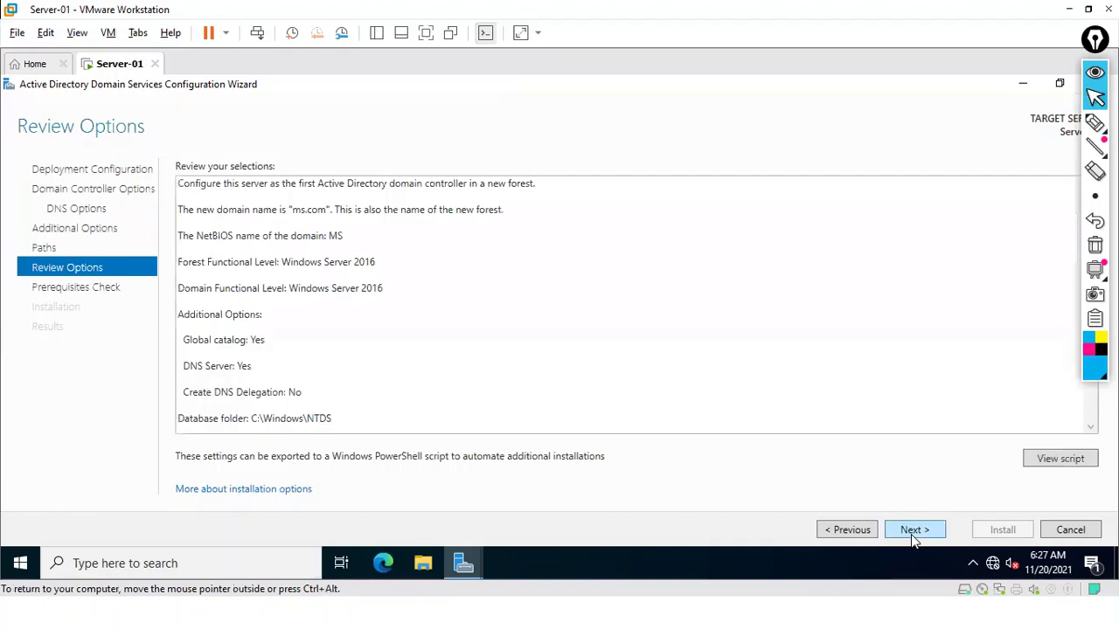
Annotate the review summary with the pen, underlining Active Directory domain, ms.com, the NetBIOS name MS and the forest and domain functional levels
click(1095, 123)
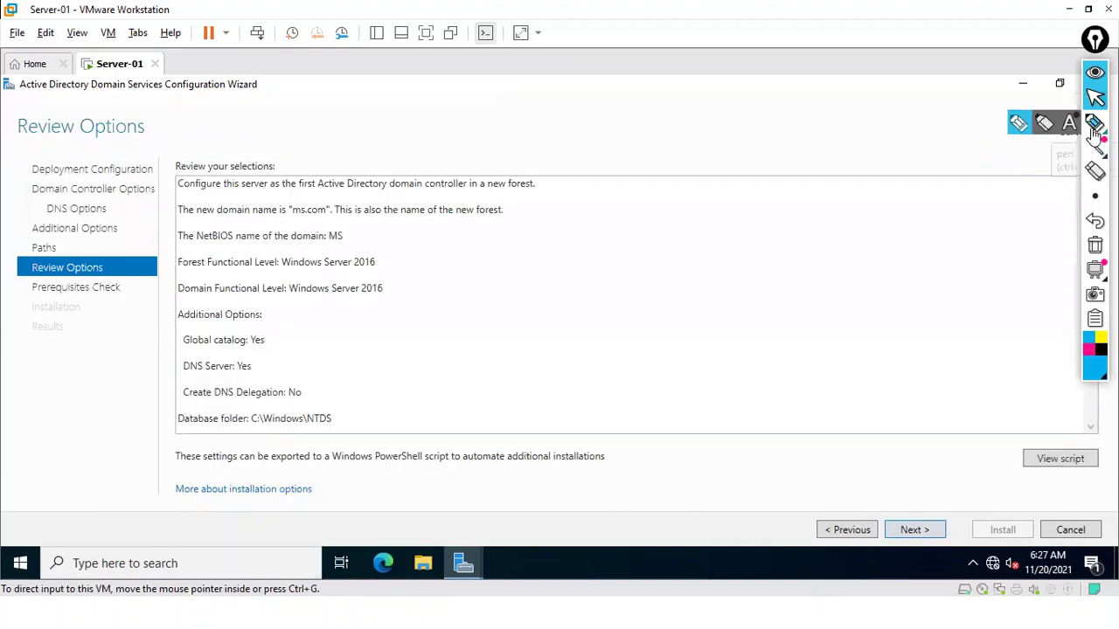
mouse_move(177, 156)
mouse_down()
mouse_move(166, 155)
mouse_move(175, 170)
mouse_up()
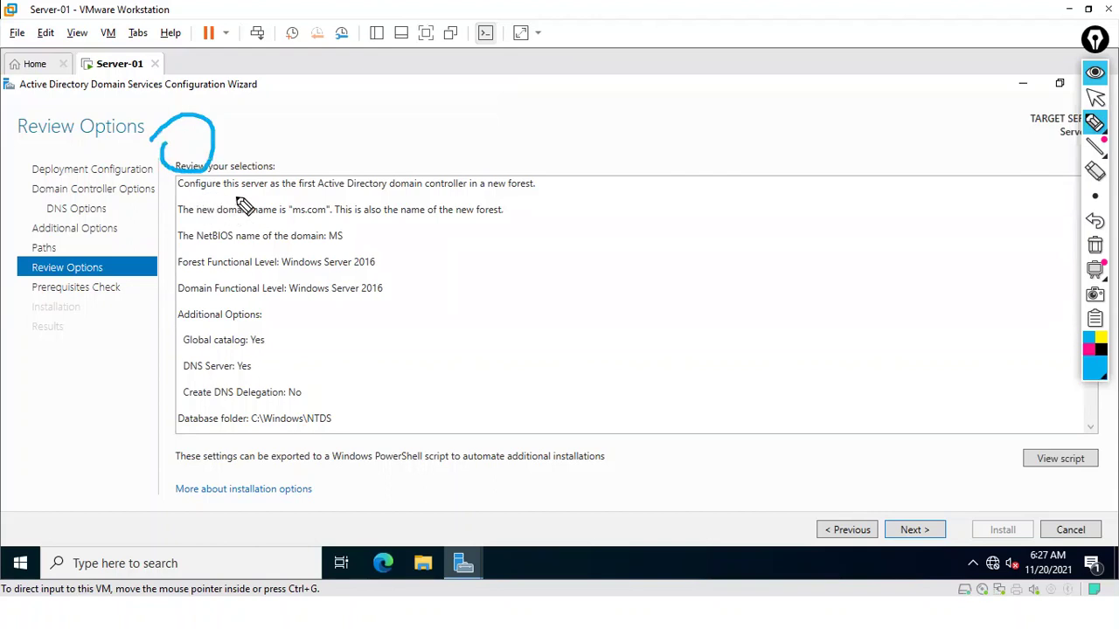
drag(328, 199, 416, 198)
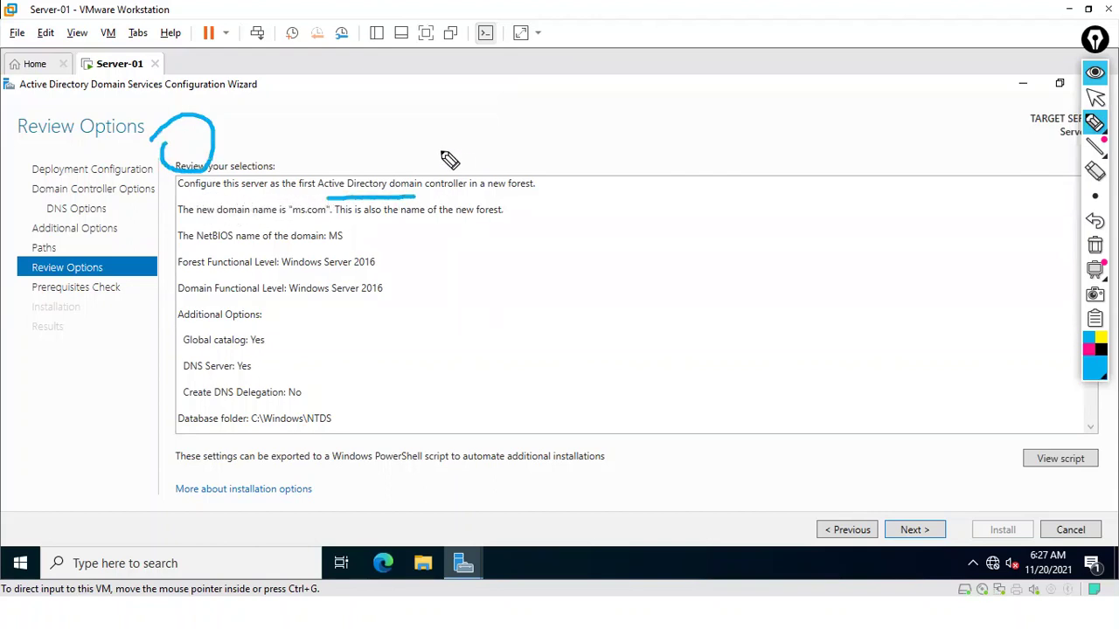
drag(378, 159, 385, 162)
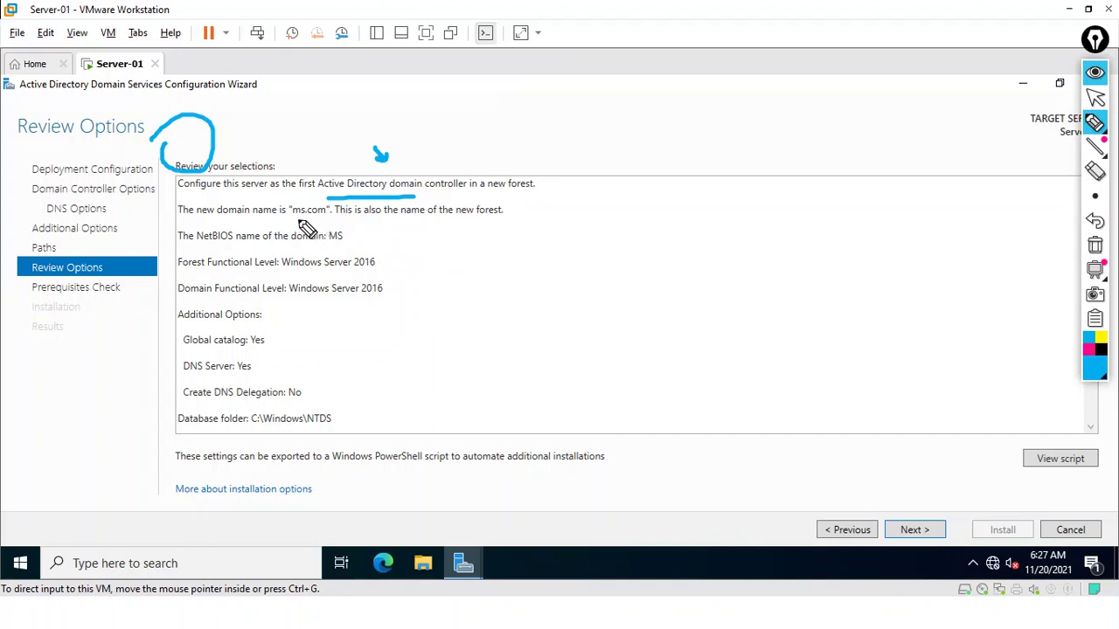
mouse_move(293, 218)
mouse_down()
mouse_move(326, 211)
mouse_move(350, 243)
mouse_up()
mouse_move(203, 274)
mouse_down()
mouse_move(187, 274)
mouse_move(256, 302)
mouse_up()
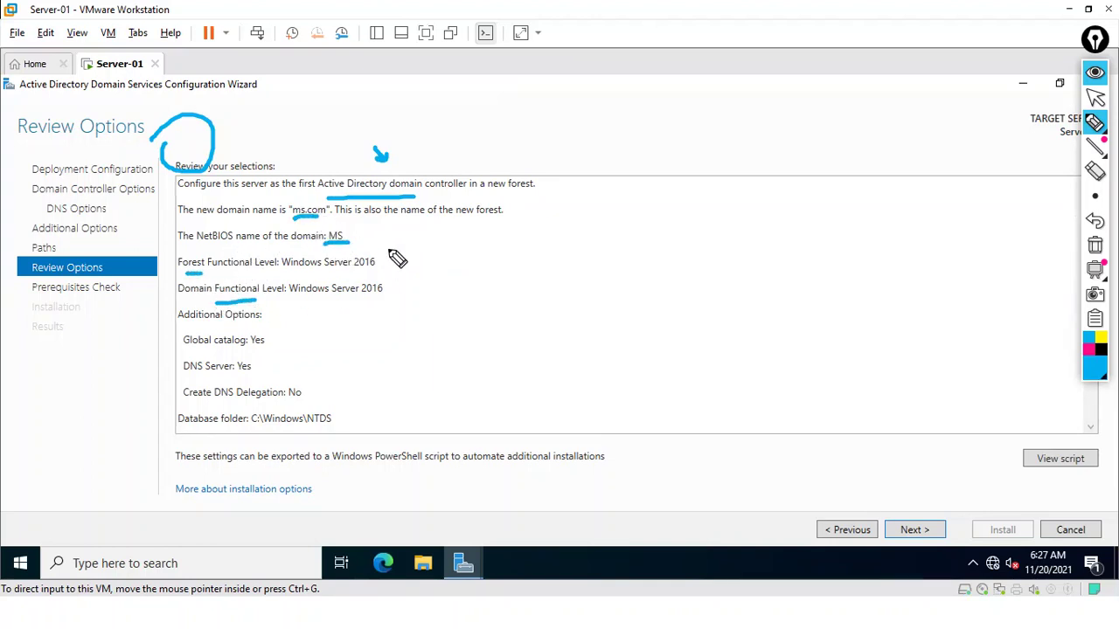
Circle the 2016 functional level values and add an arrow and a struck-through handwritten note above the review summary
drag(358, 236, 354, 238)
mouse_move(256, 154)
mouse_down()
mouse_move(273, 184)
mouse_move(277, 171)
mouse_up()
drag(336, 109, 354, 127)
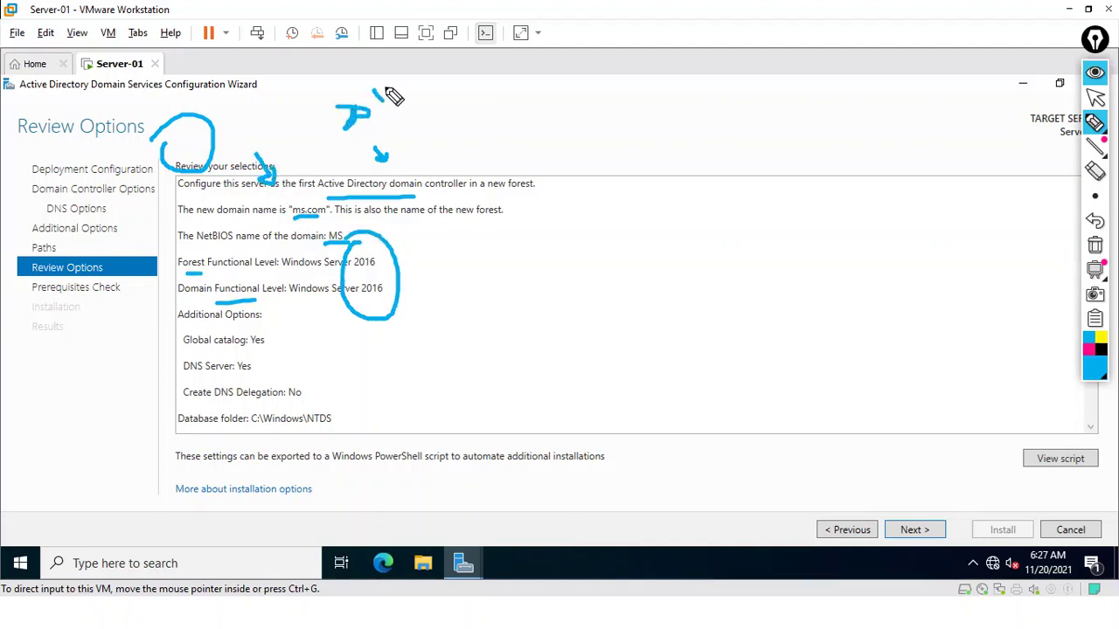
drag(348, 131, 408, 91)
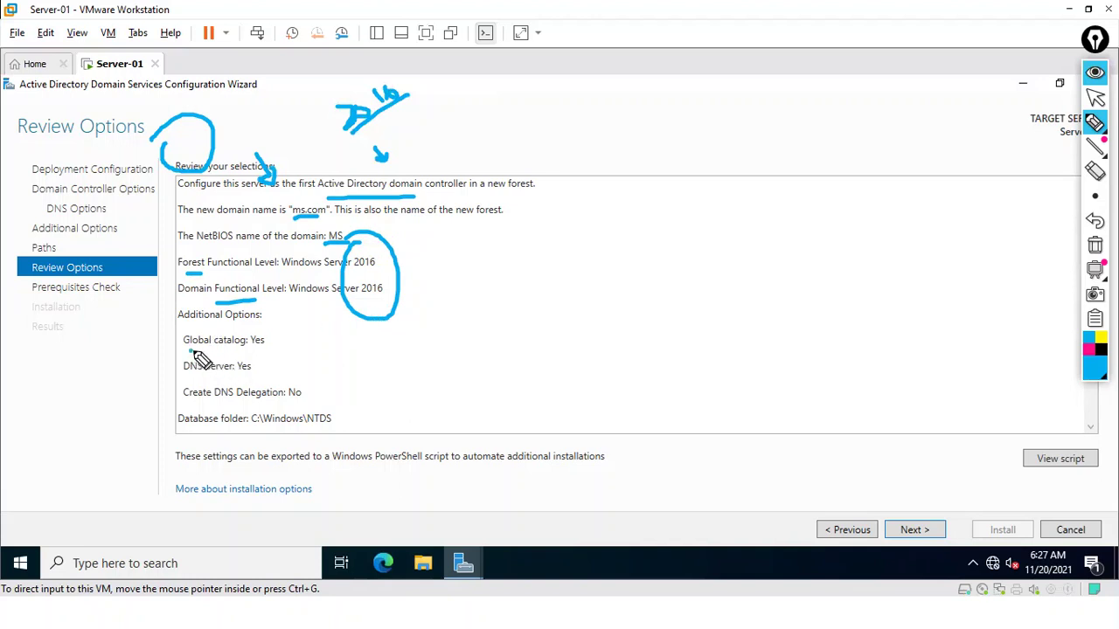
Mark the Global catalog and DNS Server entries with the pen, then erase all annotations and return to the normal pointer
mouse_move(190, 350)
mouse_down()
mouse_move(216, 350)
mouse_move(184, 333)
mouse_up()
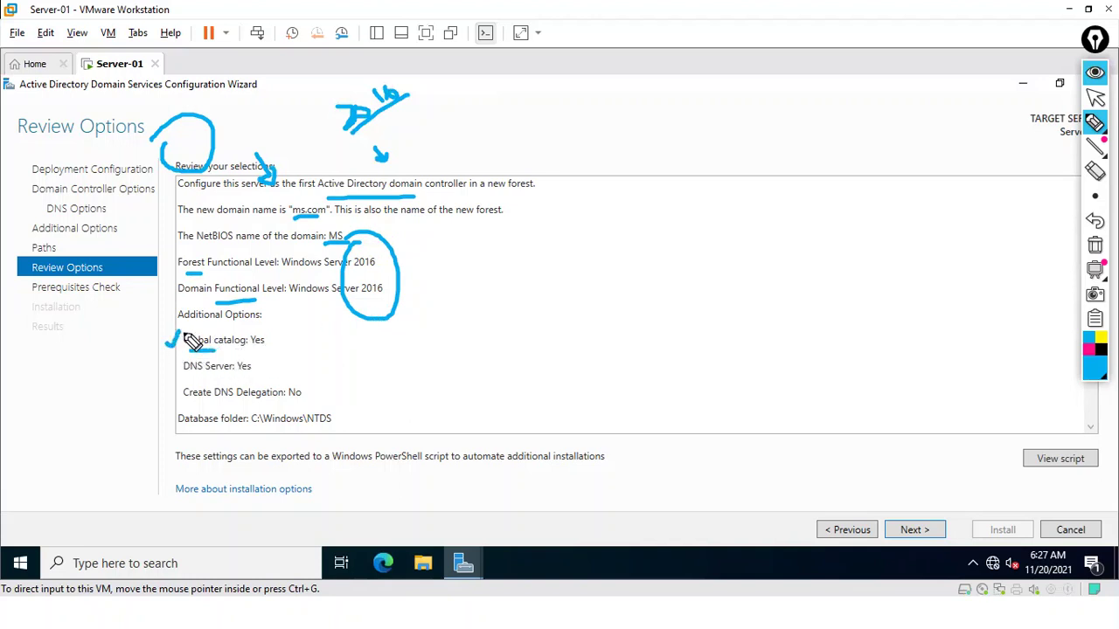
drag(153, 370, 177, 359)
mouse_move(250, 371)
mouse_down()
mouse_move(260, 364)
mouse_move(232, 350)
mouse_up()
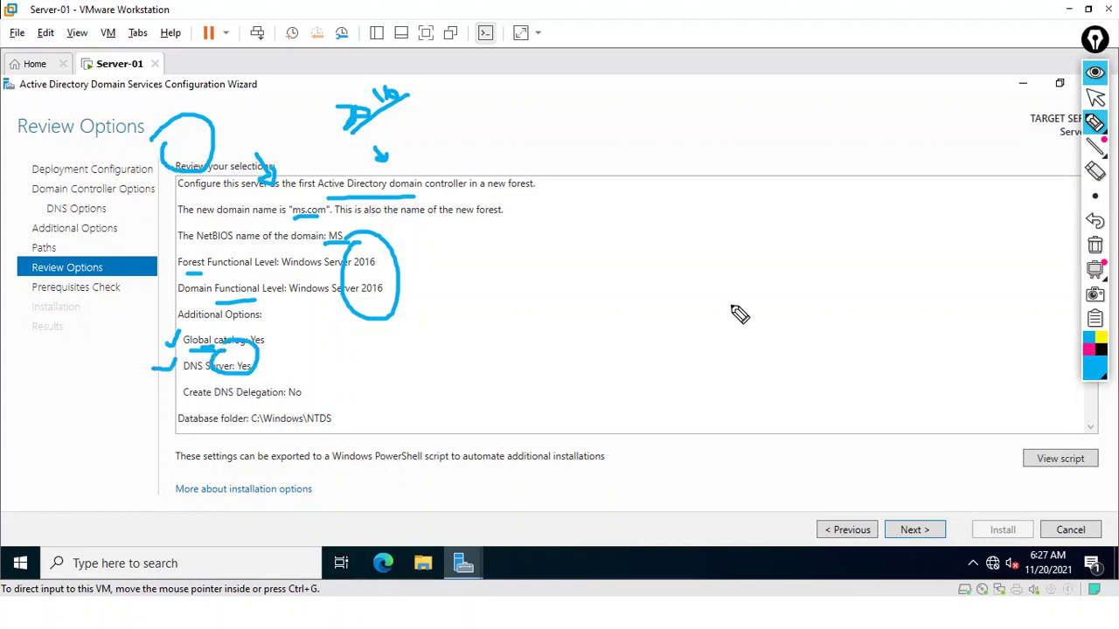
click(1095, 245)
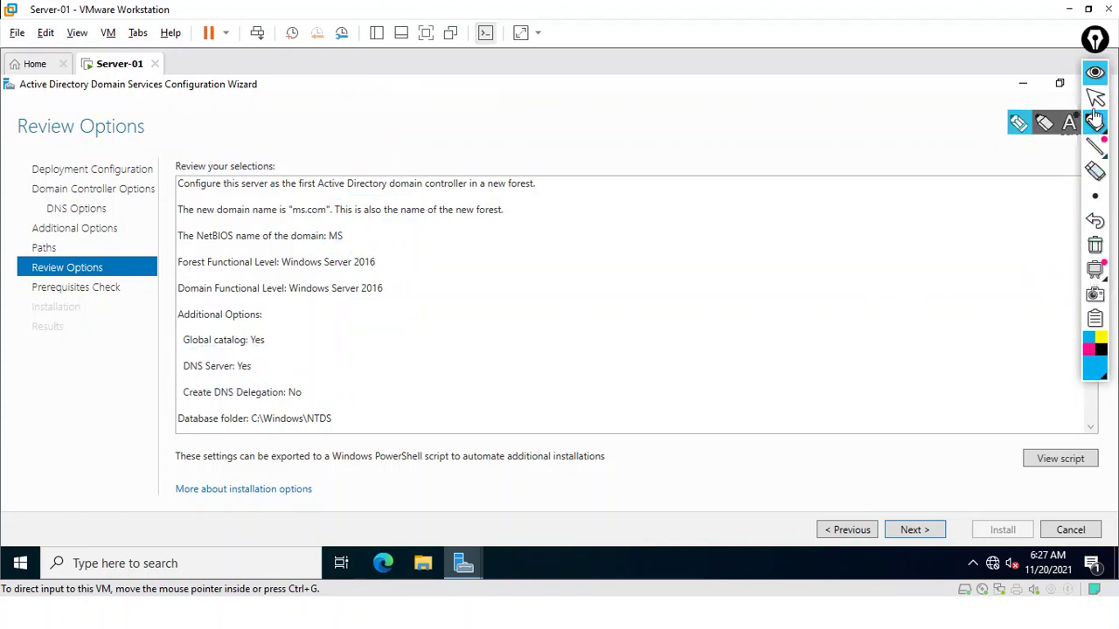
click(1097, 100)
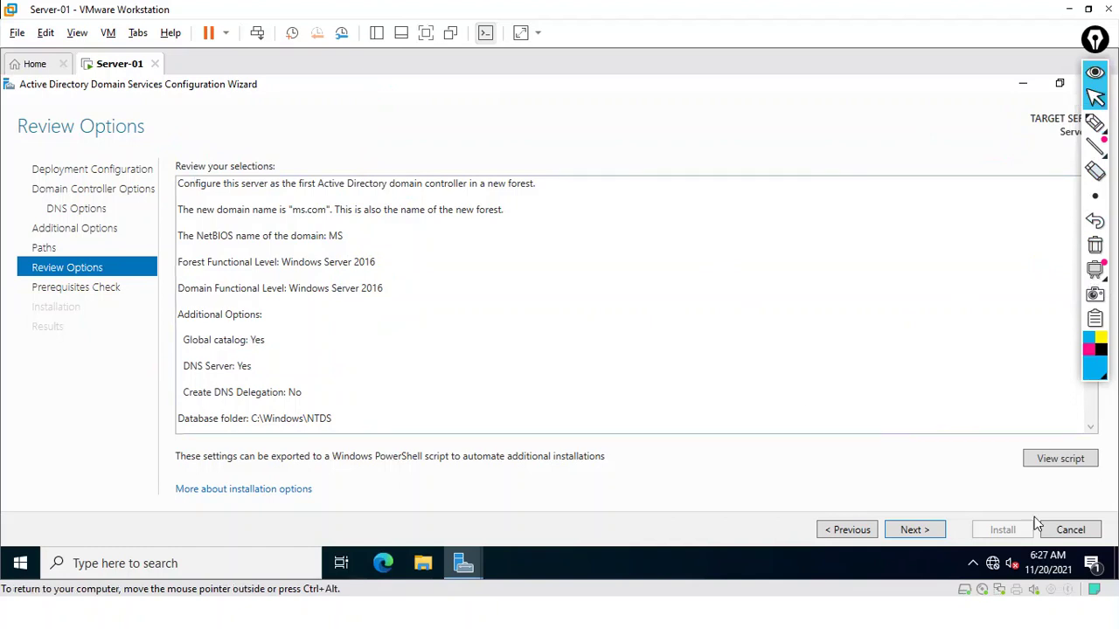
Accept the reviewed options, run the prerequisites check and start the domain controller installation
click(931, 530)
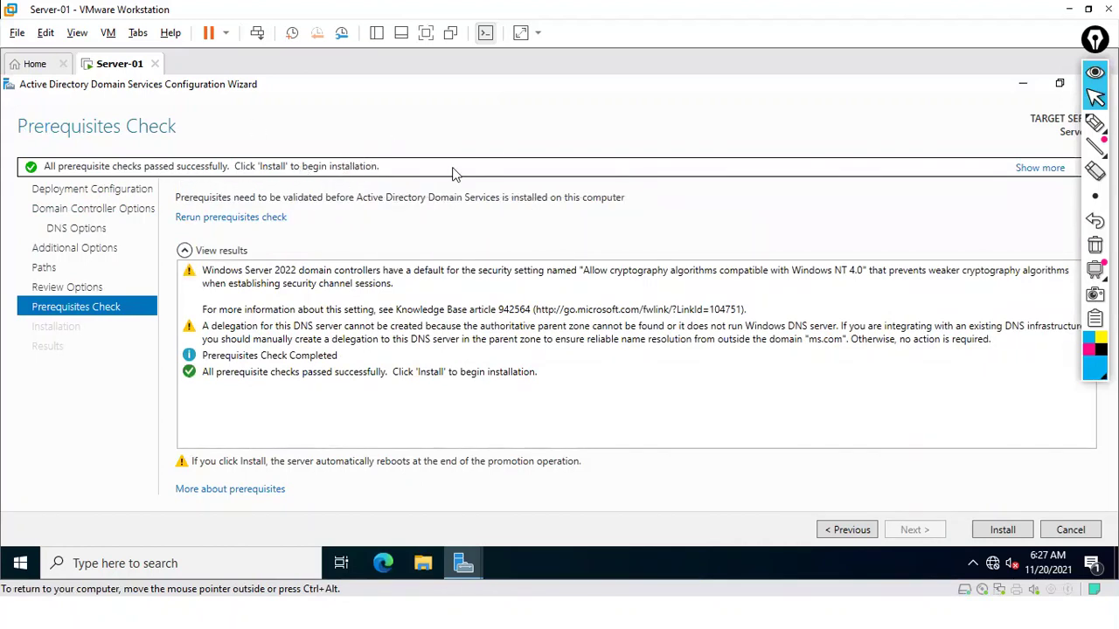
click(998, 535)
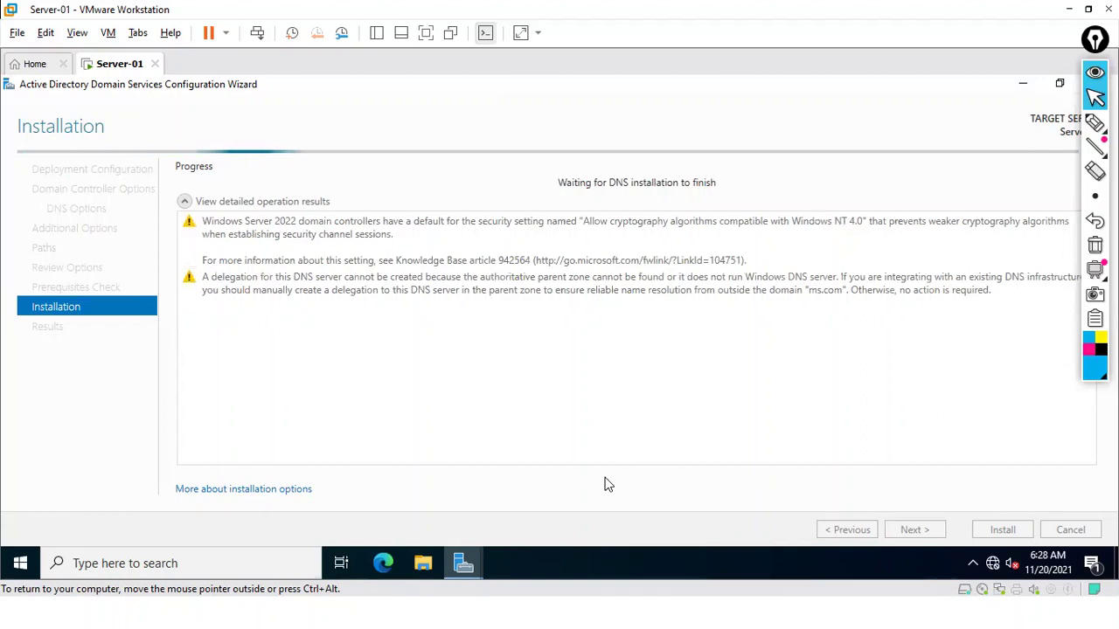
Mark the DNS installation progress message with the pen, then erase the annotation and restore the normal pointer
click(1095, 122)
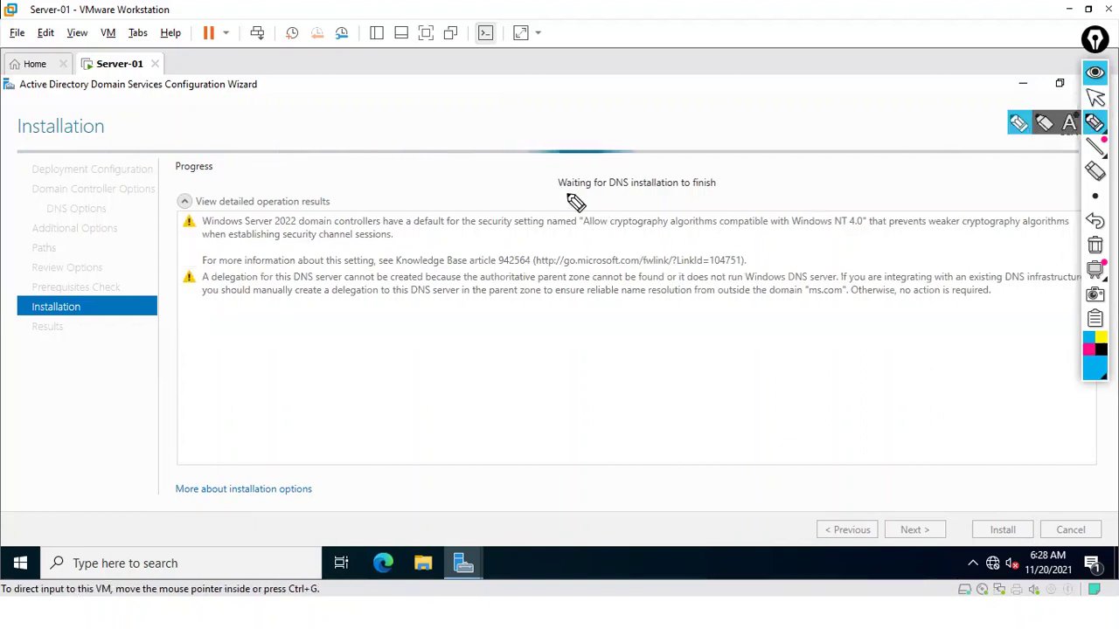
mouse_move(556, 188)
mouse_down()
mouse_move(724, 177)
mouse_move(684, 149)
mouse_up()
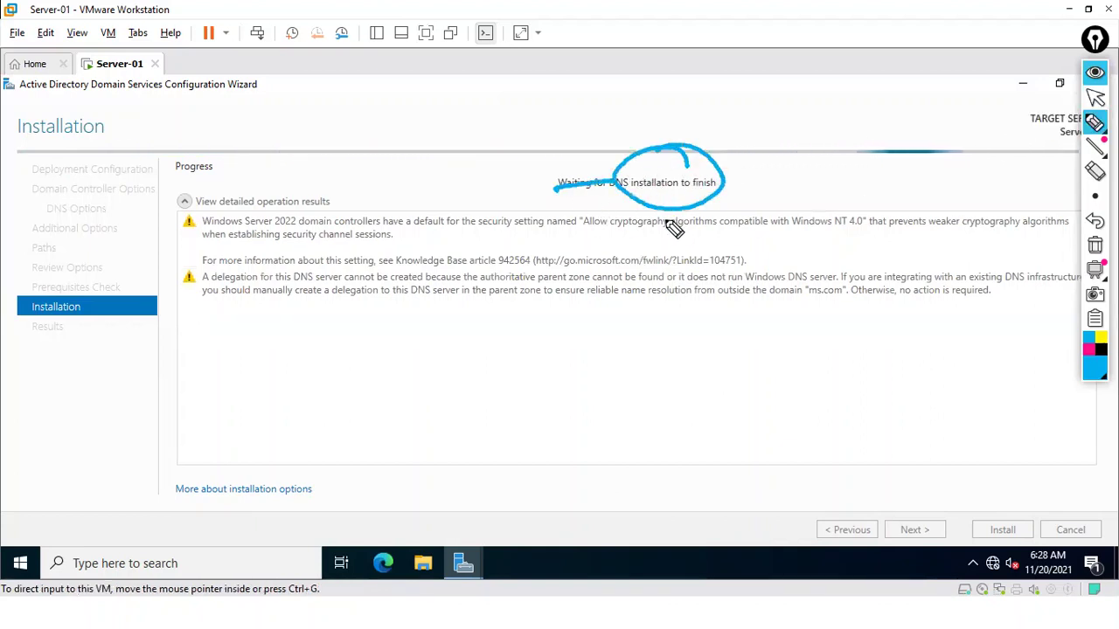
click(1092, 250)
click(1095, 98)
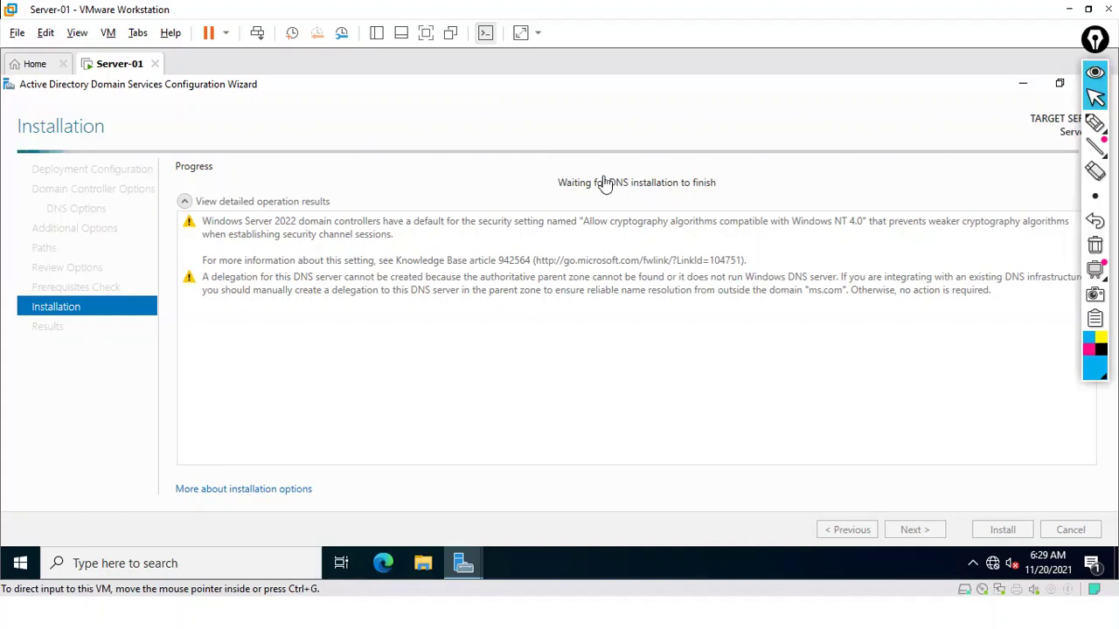
Underline DNS and circle the whole progress message with the pen, then switch back to the pointer and clear the drawing
click(1095, 122)
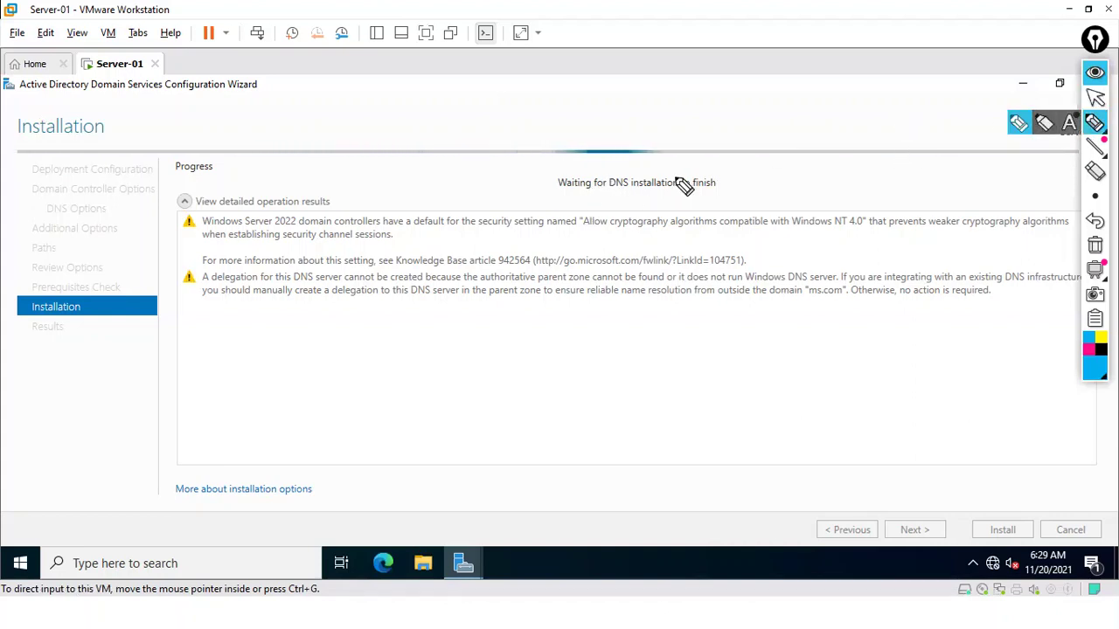
drag(603, 196, 640, 197)
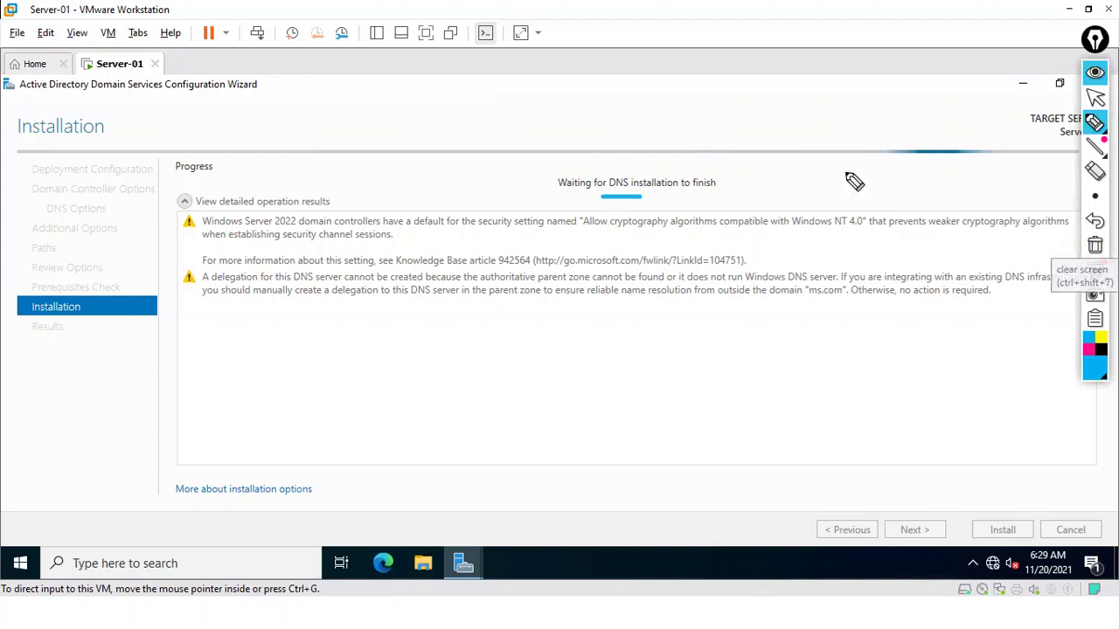
mouse_move(614, 154)
mouse_down()
mouse_move(554, 169)
mouse_move(679, 215)
mouse_move(749, 180)
mouse_move(641, 158)
mouse_up()
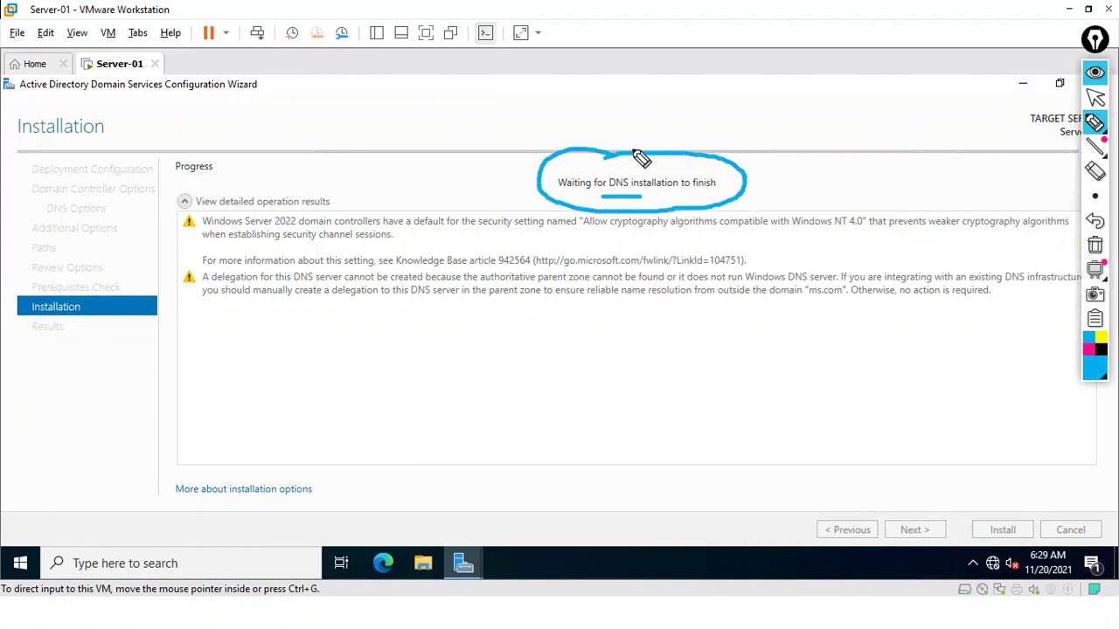
click(1096, 98)
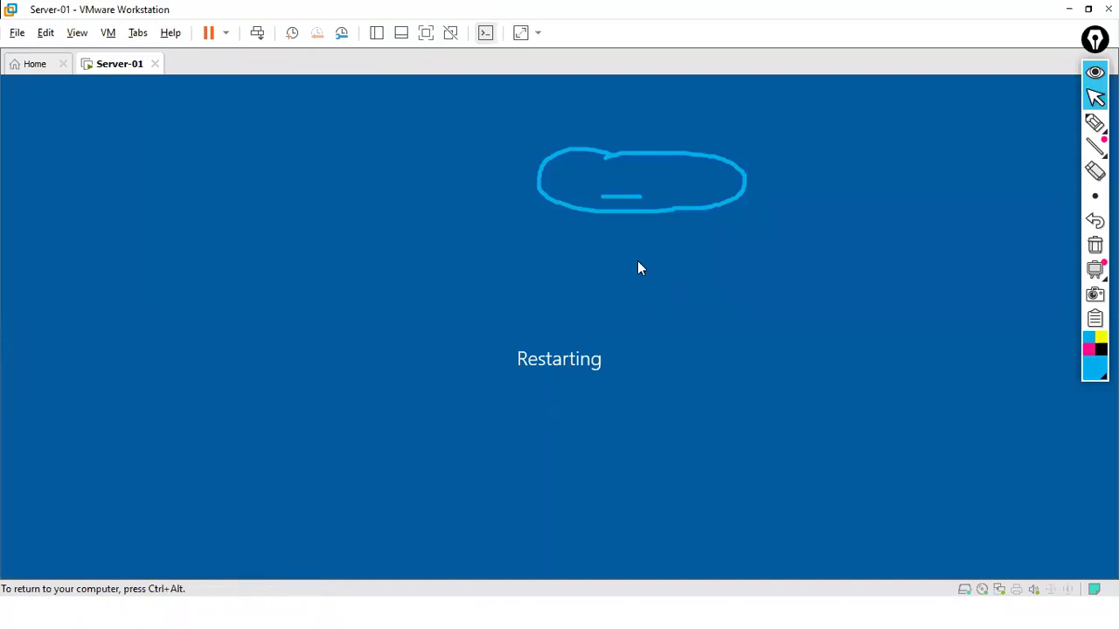
click(1096, 244)
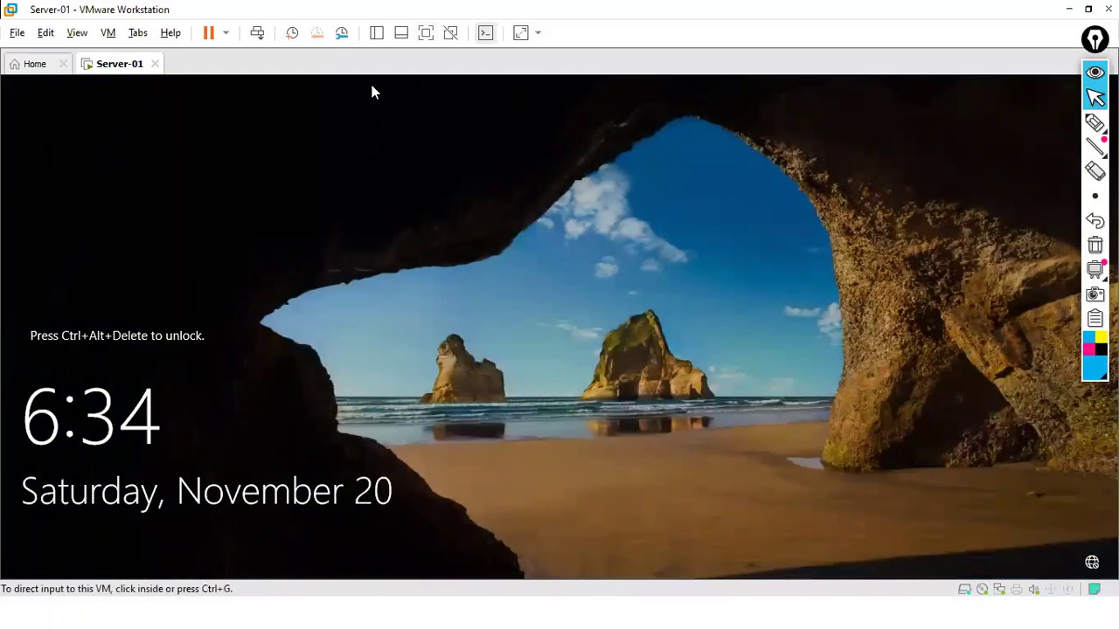
Unlock the restarted Server-01 and sign in as MS\Administrator with the account password, then release the pointer from the virtual machine
click(306, 134)
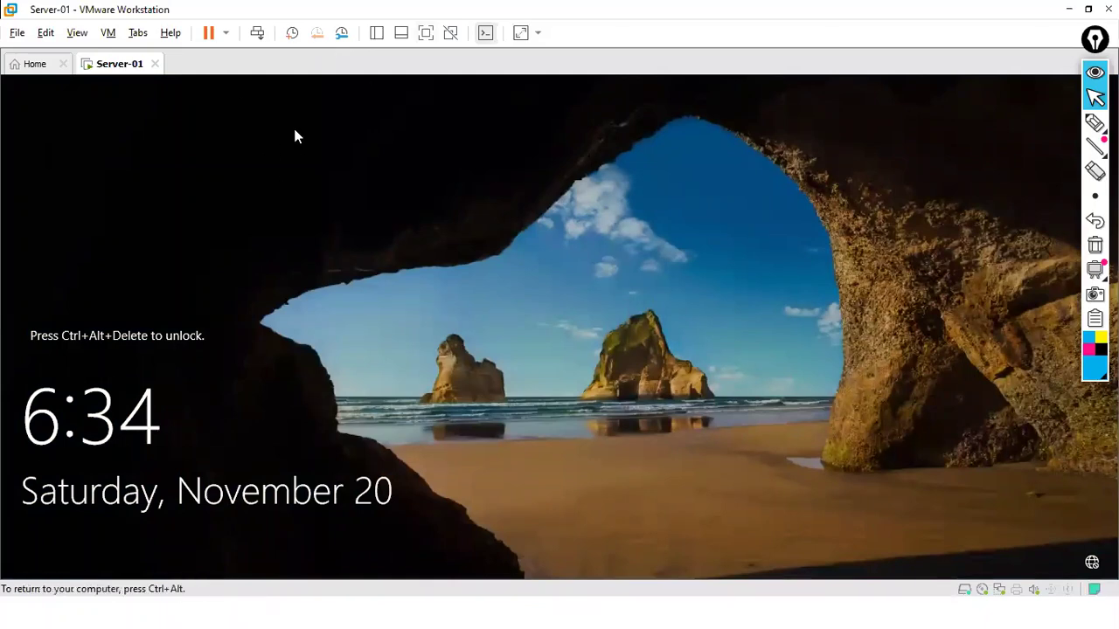
click(257, 33)
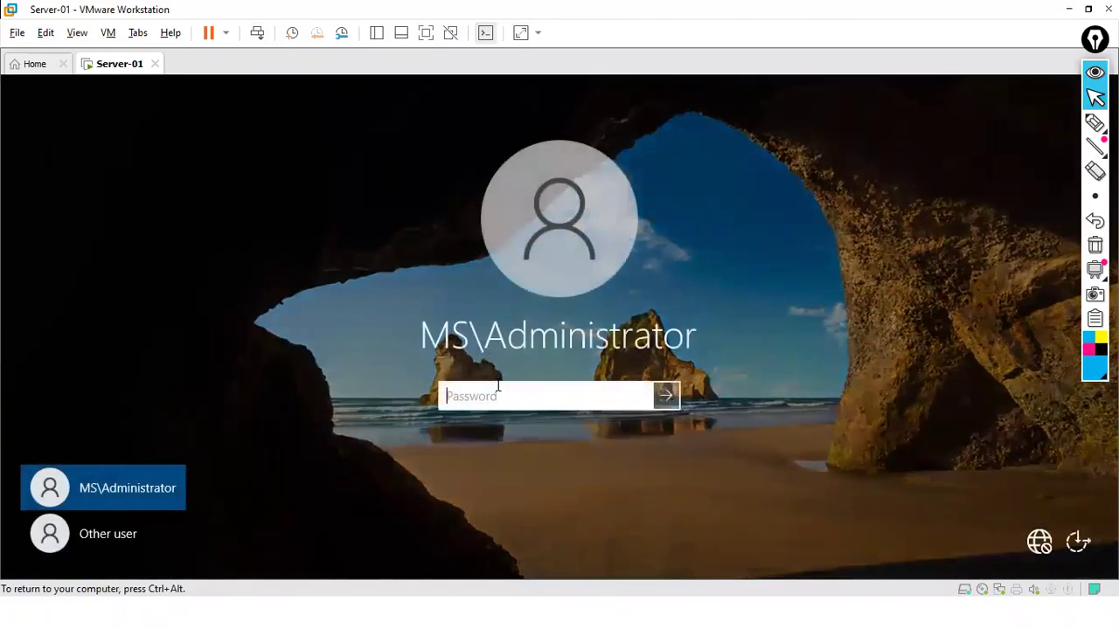
text(********)
key(Return)
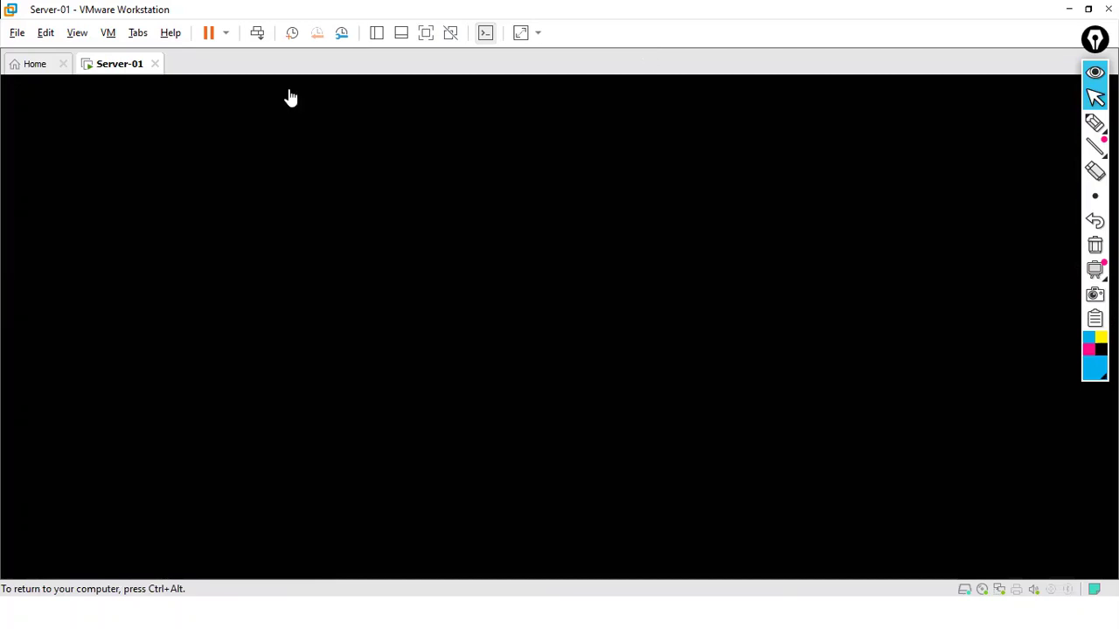
key(ctrl+alt)
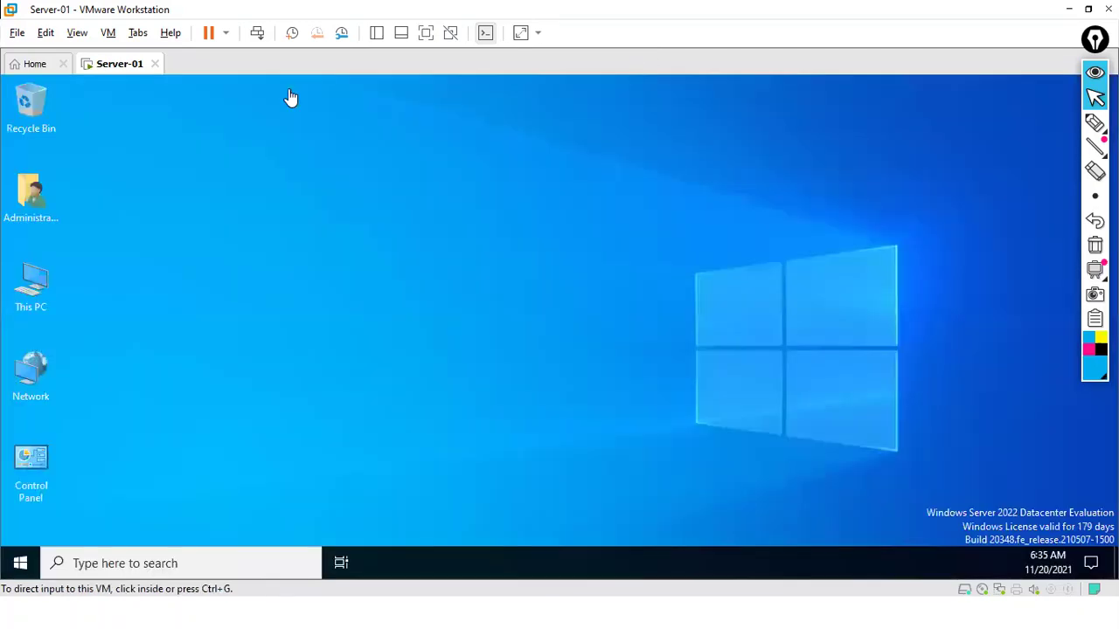